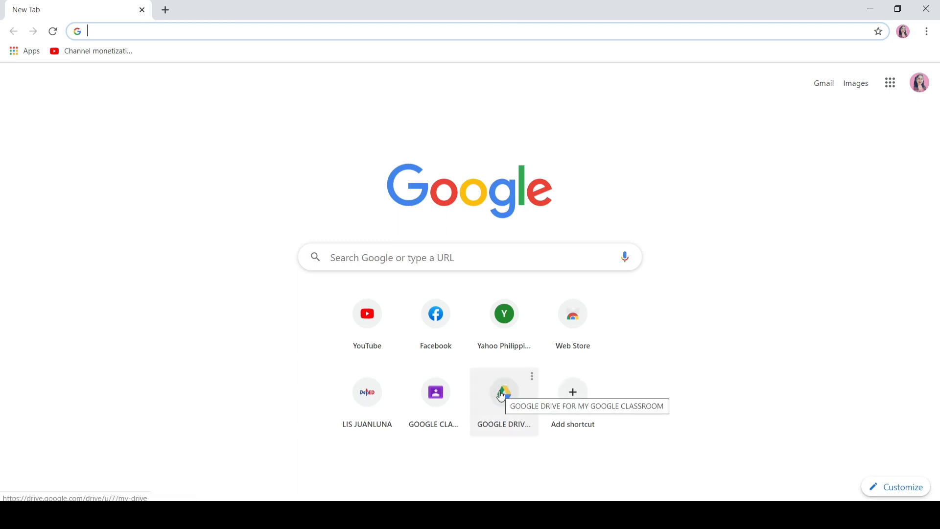
{"action": "left_click", "coordinate": [13, 53]}
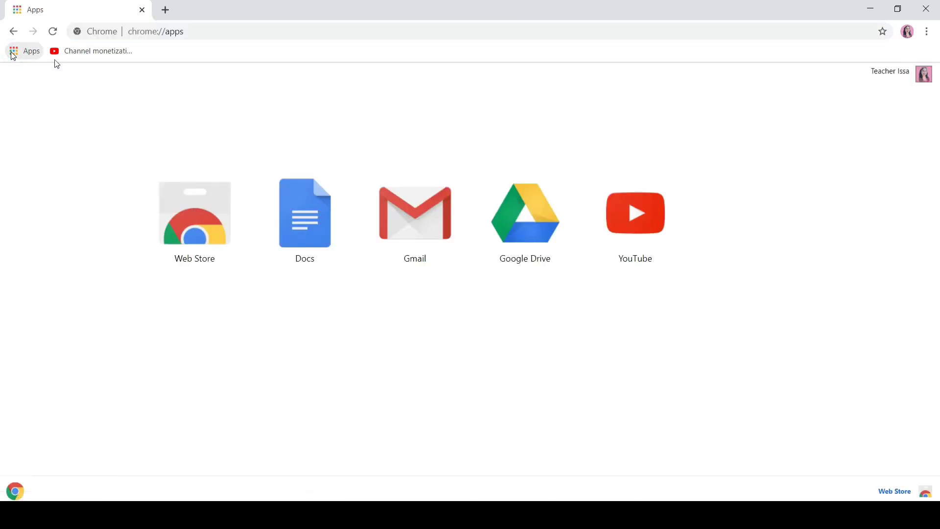
{"action": "left_click", "coordinate": [528, 242]}
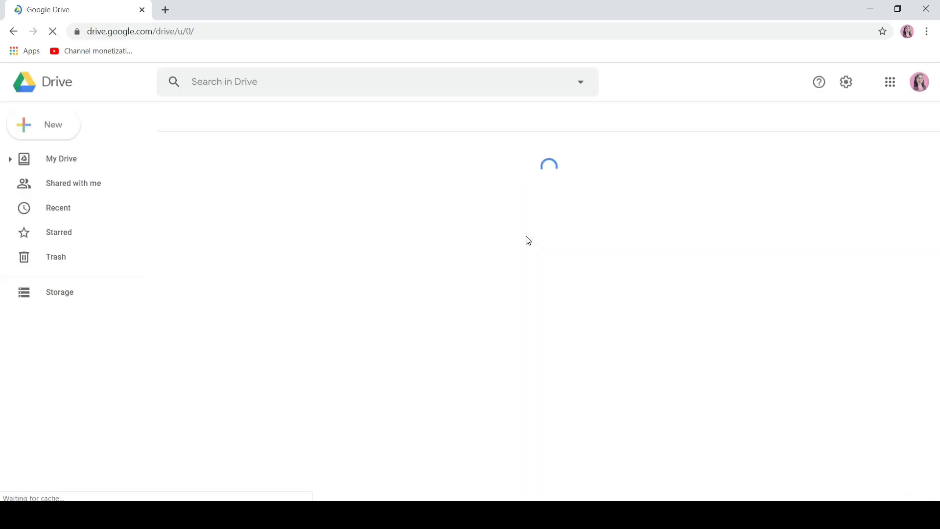
{"action": "left_click", "coordinate": [142, 10]}
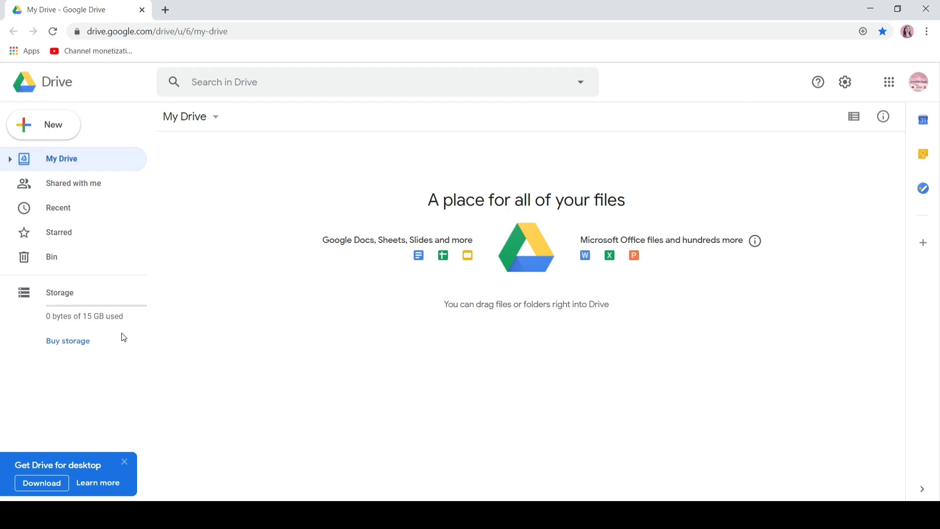
Create a new folder named GRADE 10 FILES in My Drive
{"action": "left_click", "coordinate": [59, 132]}
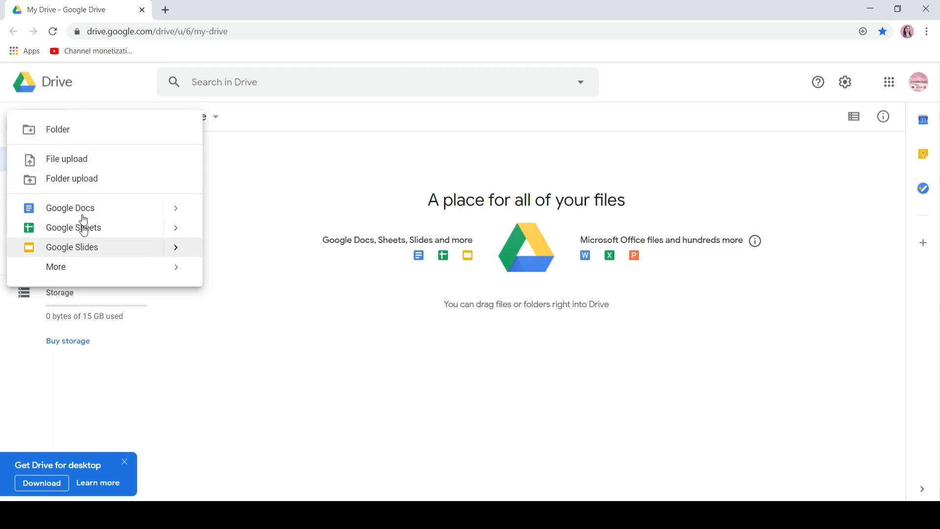
{"action": "left_click", "coordinate": [83, 130]}
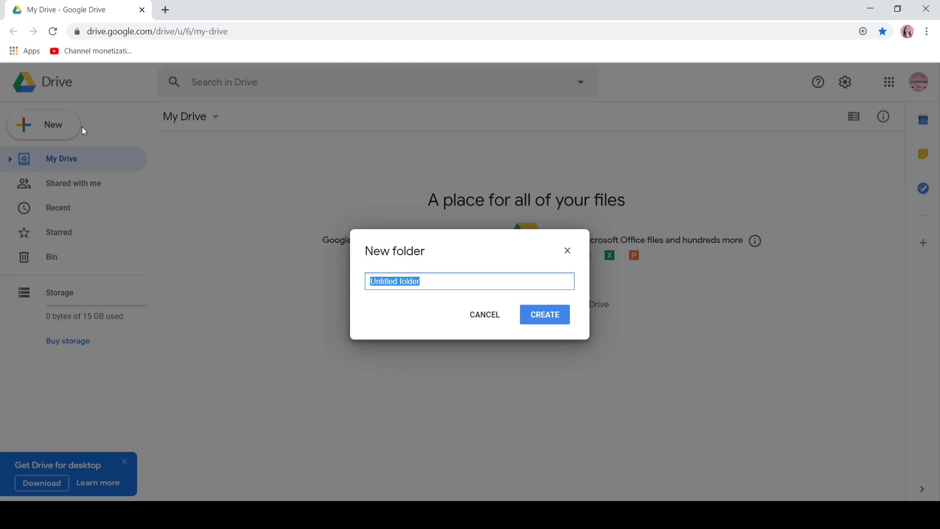
{"action": "type", "text": "GRADE 10 FILES"}
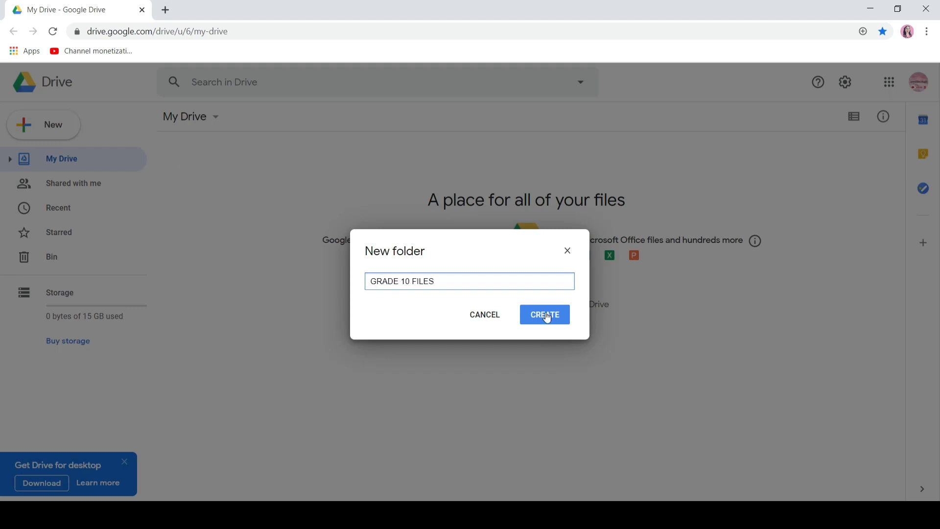
{"action": "left_click", "coordinate": [547, 317]}
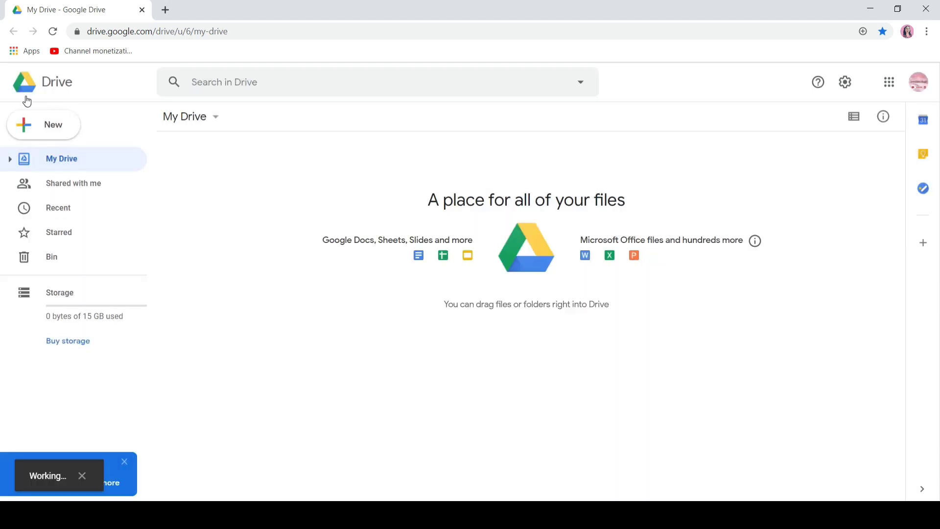
Create a new folder named SCHOOL FILES in My Drive
{"action": "left_click", "coordinate": [37, 125]}
{"action": "left_click", "coordinate": [55, 129]}
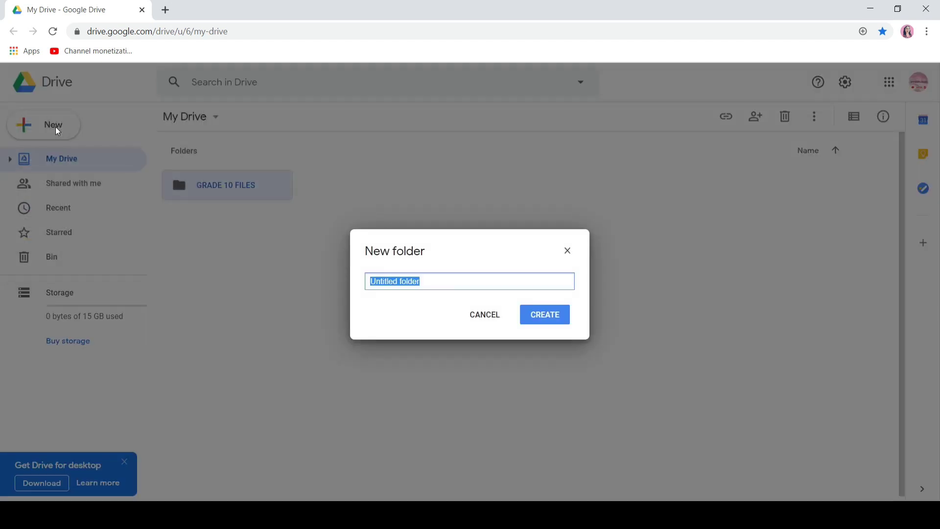
{"action": "type", "text": "SCHOOL FILES"}
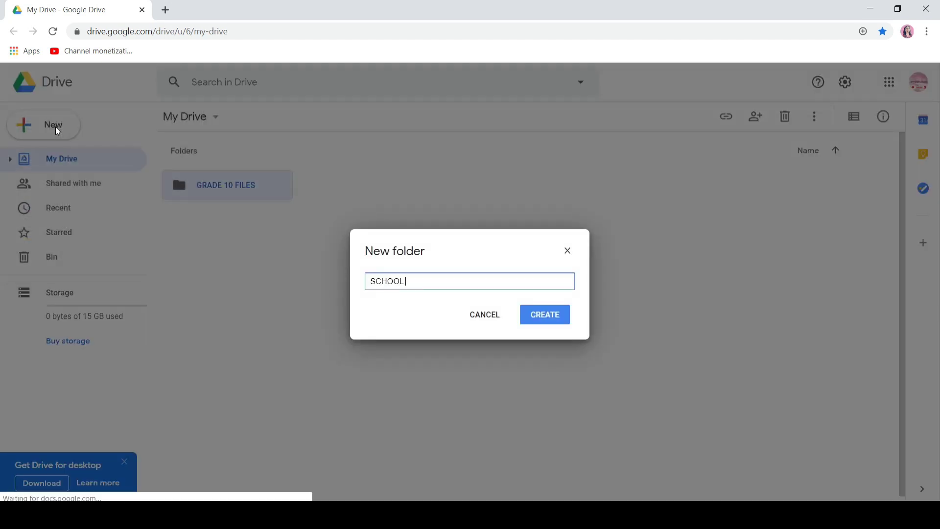
{"action": "left_click", "coordinate": [545, 314]}
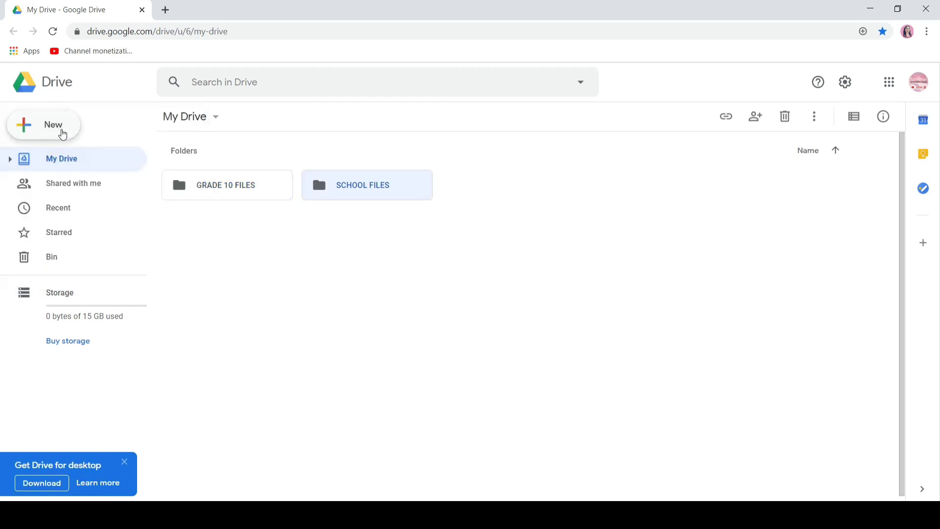
Create a new folder named PERSONAL DOCUMENT in My Drive
{"action": "left_click", "coordinate": [61, 130]}
{"action": "left_click", "coordinate": [68, 136]}
{"action": "type", "text": "PERSONAL"}
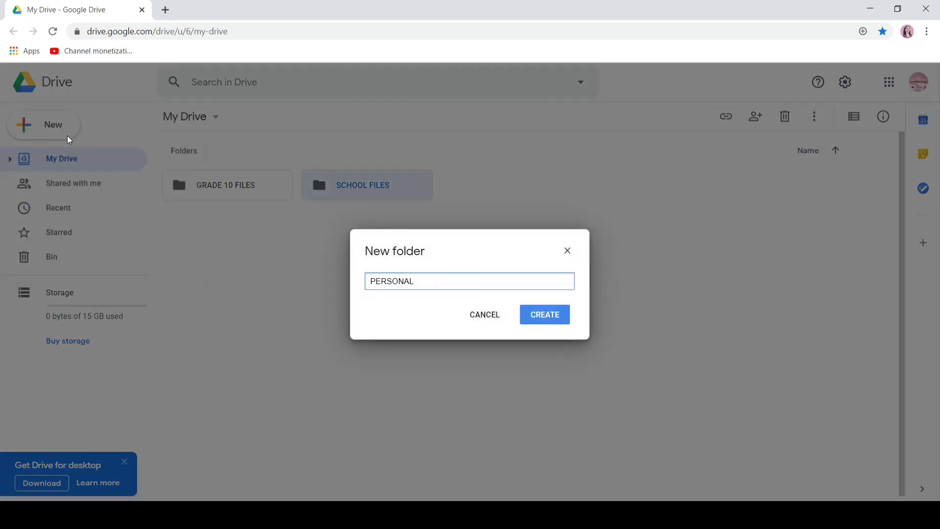
{"action": "type", "text": " DOCUMENT"}
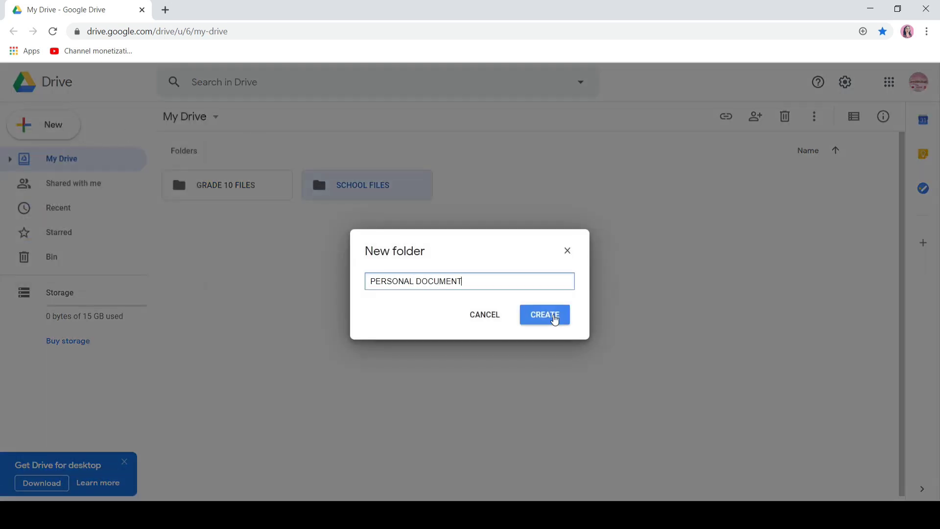
{"action": "left_click", "coordinate": [544, 314]}
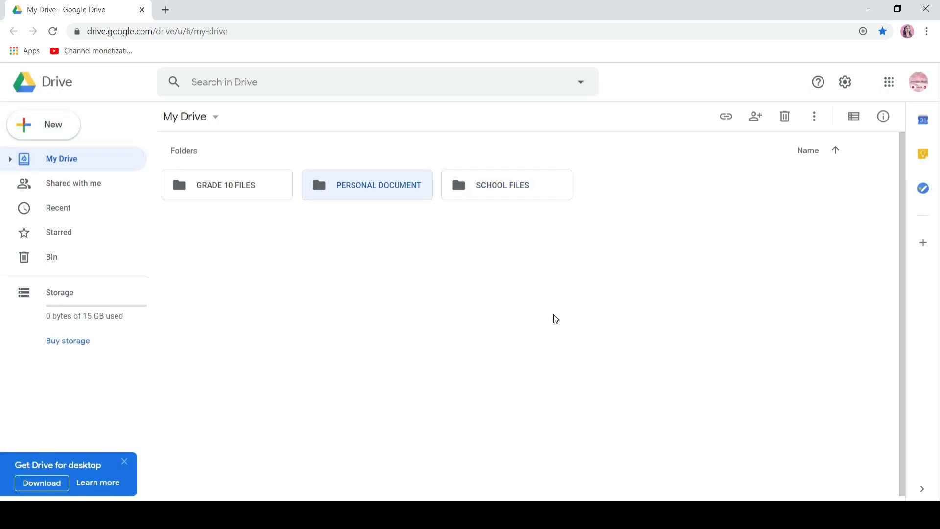
Create a new folder named SCIENCE 10 in My Drive
{"action": "left_click", "coordinate": [71, 136]}
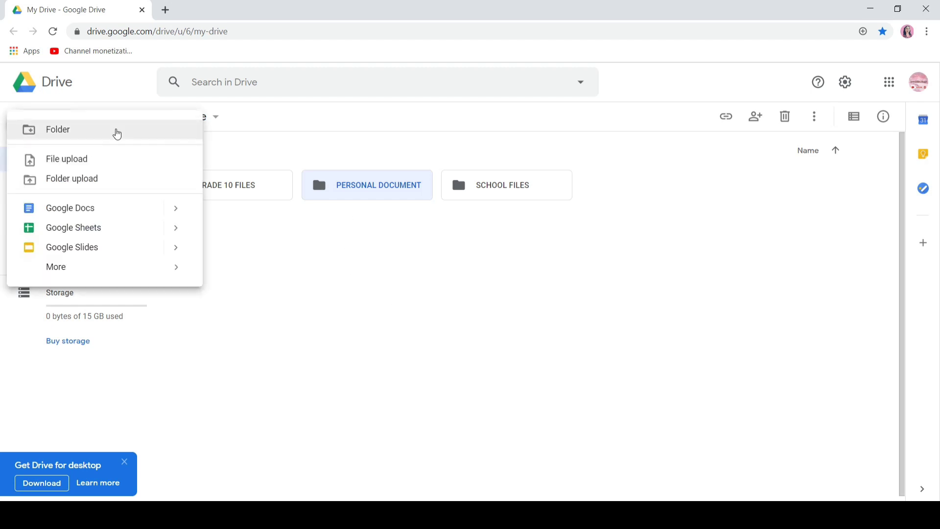
{"action": "left_click", "coordinate": [117, 133]}
{"action": "type", "text": "SCI"}
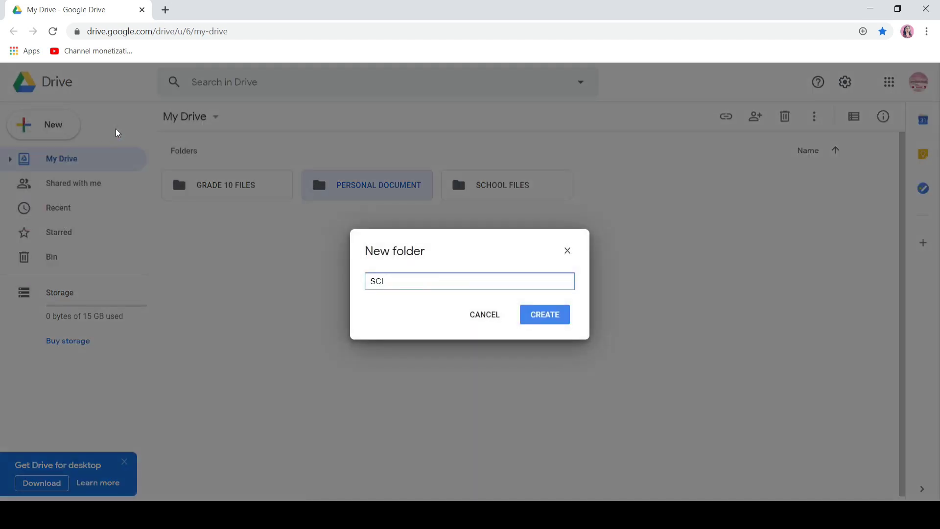
{"action": "type", "text": "ENCE 10"}
{"action": "left_click", "coordinate": [545, 315]}
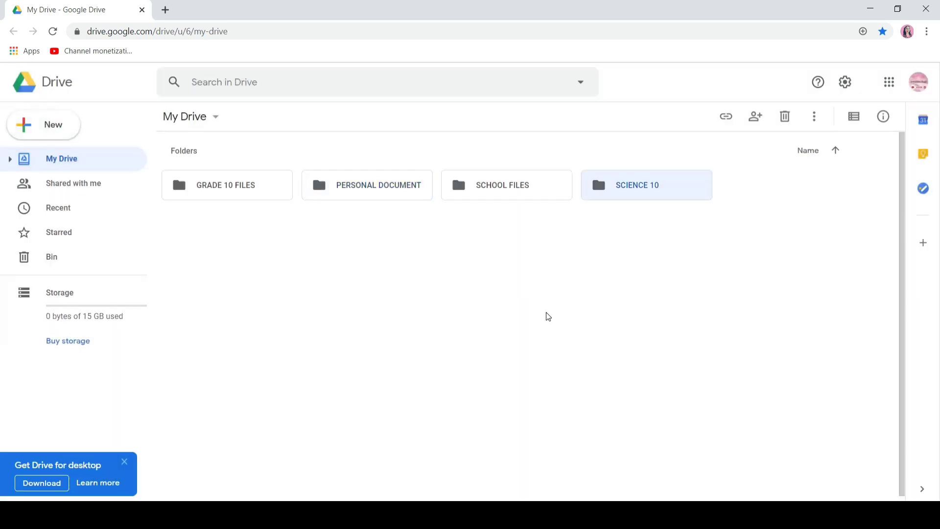
Create a new folder named YOUTUBE FILES in My Drive
{"action": "left_click", "coordinate": [50, 123]}
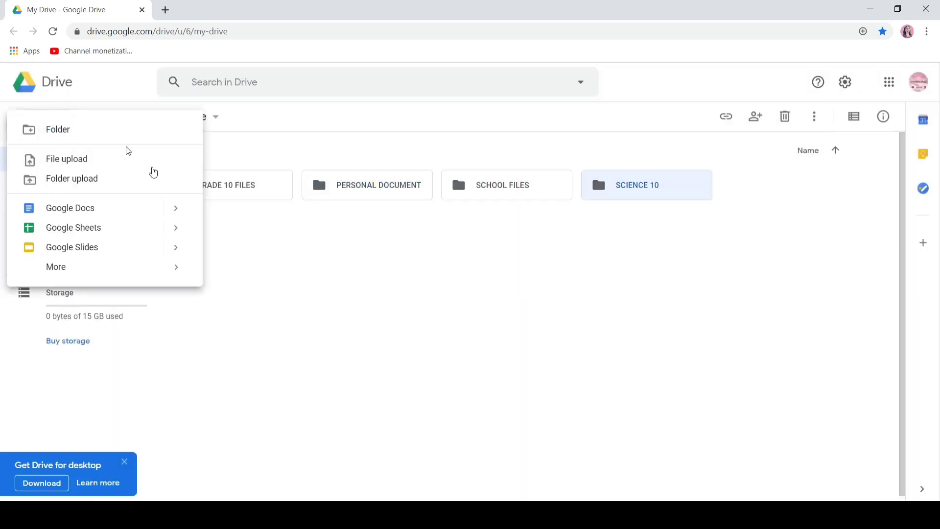
{"action": "left_click", "coordinate": [105, 137]}
{"action": "type", "text": "YOUTUBE FILES"}
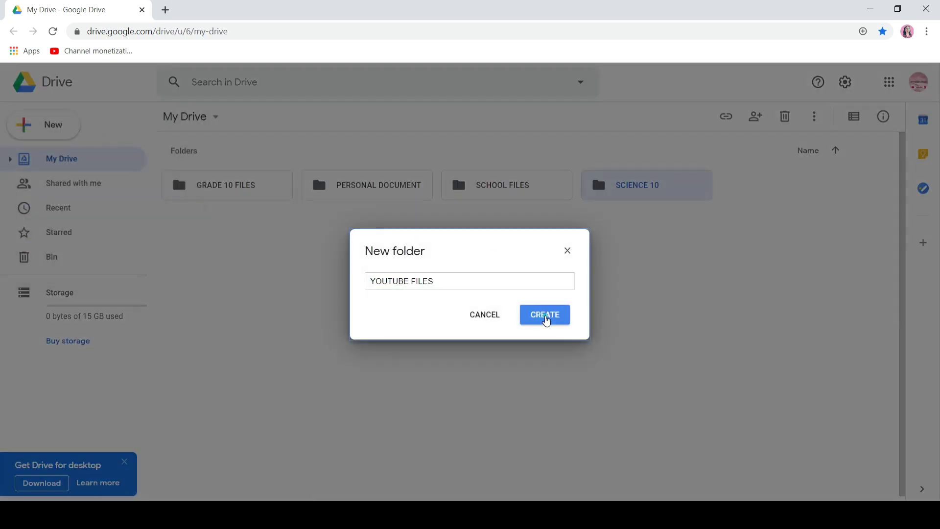
{"action": "left_click", "coordinate": [547, 320]}
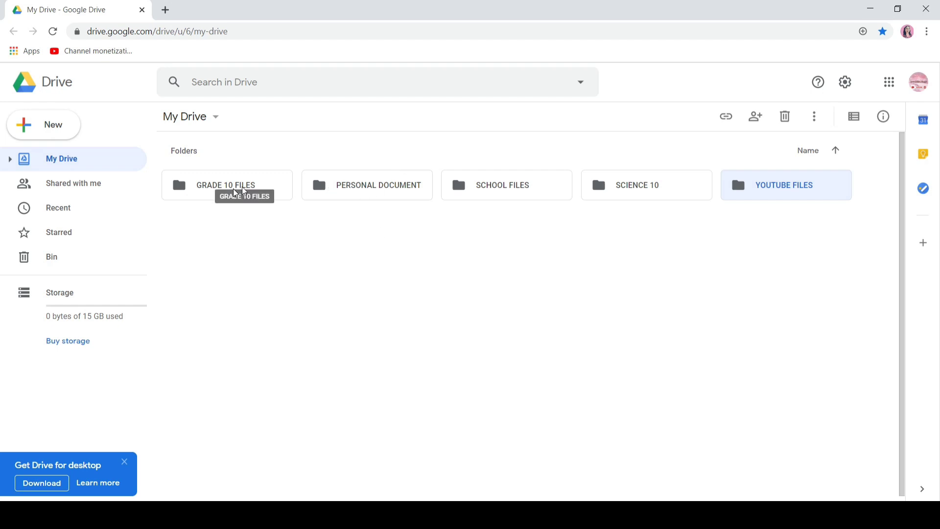
Rename the PERSONAL DOCUMENT folder as 1.PERSONAL DOCUMENT
{"action": "right_click", "coordinate": [355, 190]}
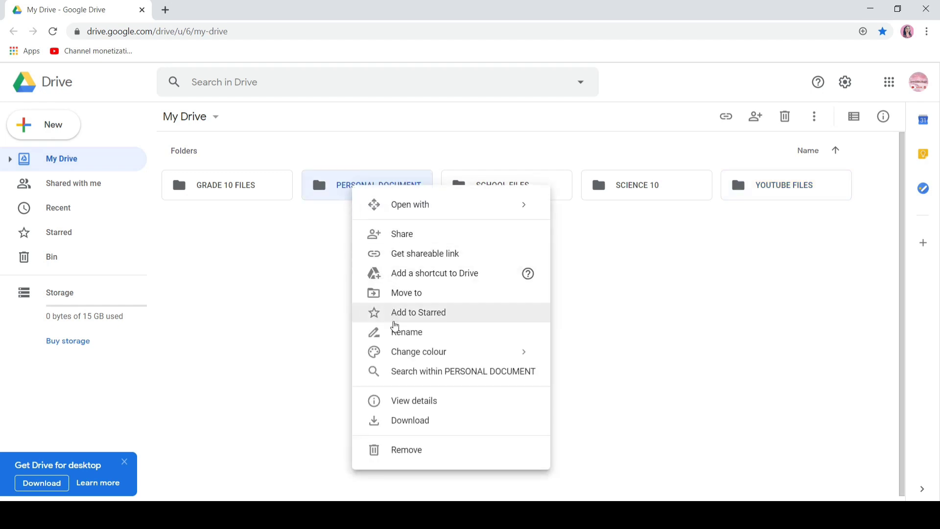
{"action": "left_click", "coordinate": [396, 332]}
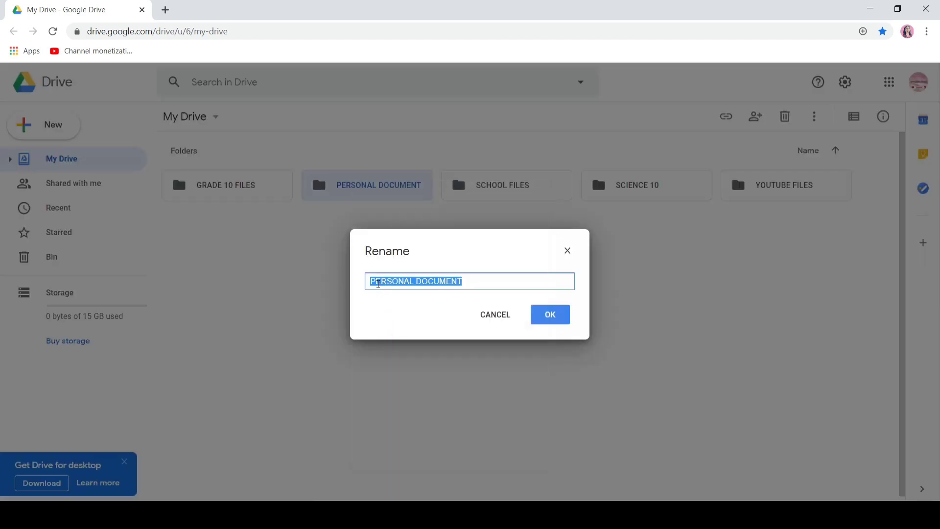
{"action": "left_click", "coordinate": [374, 283]}
{"action": "type", "text": "1"}
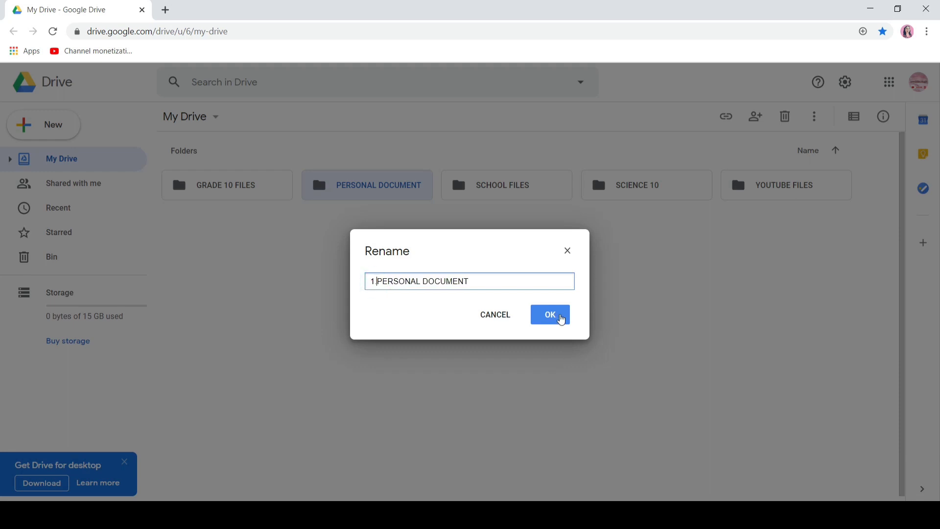
{"action": "left_click", "coordinate": [552, 317]}
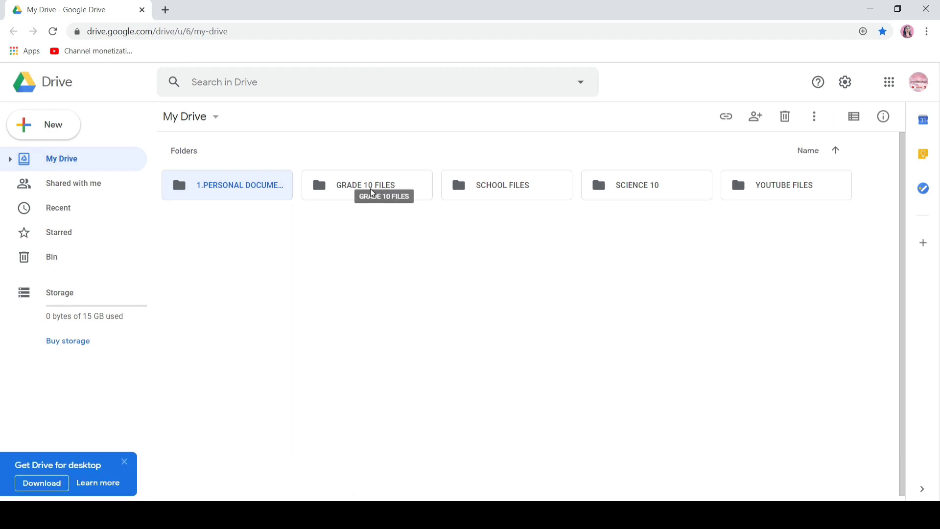
Rename the SCIENCE 10 folder as 2.SCIENCE 10
{"action": "right_click", "coordinate": [664, 195]}
{"action": "left_click", "coordinate": [712, 338]}
{"action": "key", "text": "Home"}
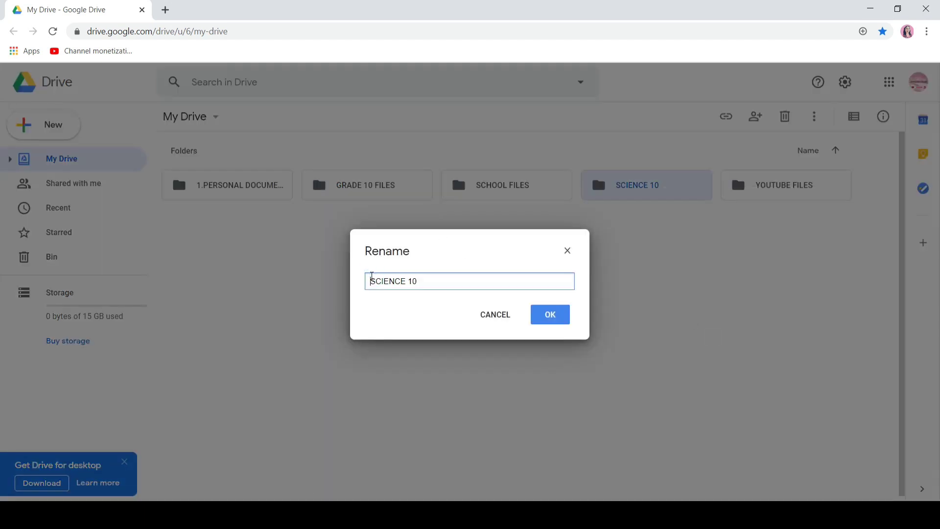
{"action": "type", "text": "2."}
{"action": "left_click", "coordinate": [550, 318]}
Rename the GRADE 10 FILES folder as 3.GRADE 10 FILES
{"action": "right_click", "coordinate": [487, 189]}
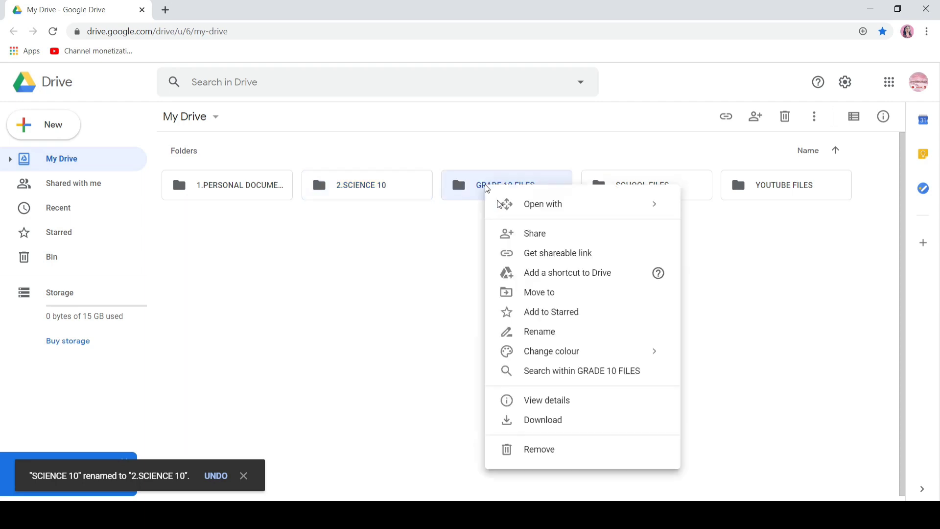
{"action": "left_click", "coordinate": [546, 329]}
{"action": "left_click", "coordinate": [373, 280]}
{"action": "type", "text": "3.GRADE 10 FILES"}
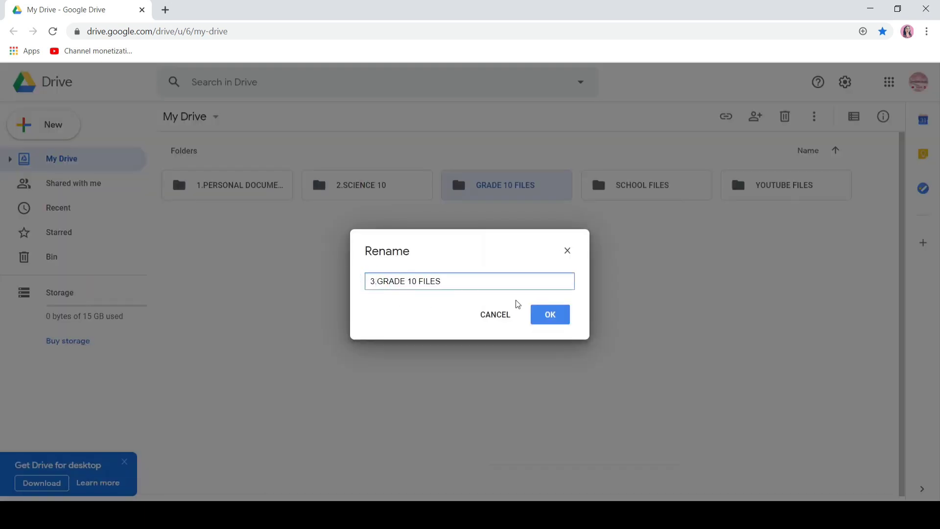
{"action": "left_click", "coordinate": [550, 314]}
Rename the SCHOOL FILES folder as 4.SCHOOL FILES
{"action": "right_click", "coordinate": [647, 193]}
{"action": "left_click", "coordinate": [676, 338]}
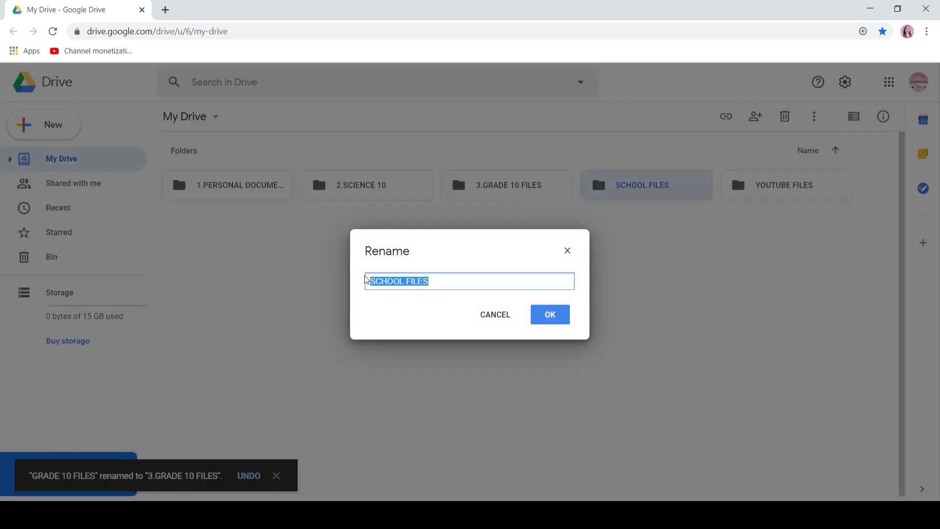
{"action": "left_click", "coordinate": [373, 280]}
{"action": "type", "text": "4."}
{"action": "left_click", "coordinate": [550, 315]}
Rename the YOUTUBE FILES folder as 5.YOUTUBE FILES
{"action": "right_click", "coordinate": [785, 182]}
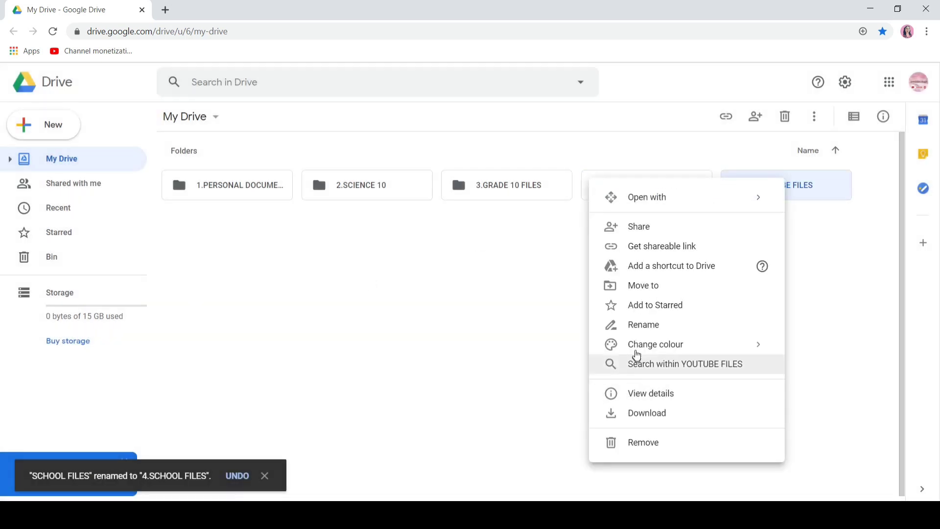
{"action": "left_click", "coordinate": [632, 323]}
{"action": "left_click", "coordinate": [372, 282]}
{"action": "type", "text": "5."}
{"action": "key", "text": "Return"}
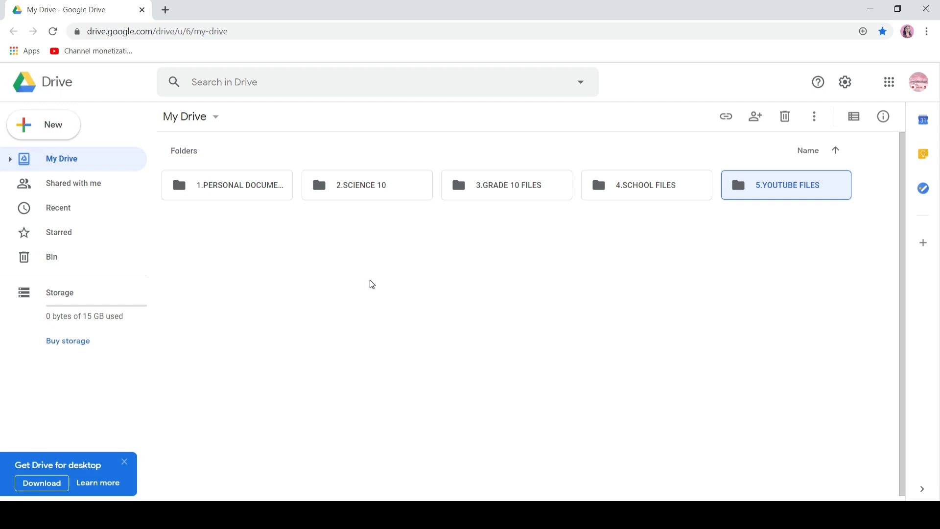
Change the colour of the 1.PERSONAL DOCUMENT folder to bright red
{"action": "right_click", "coordinate": [240, 190]}
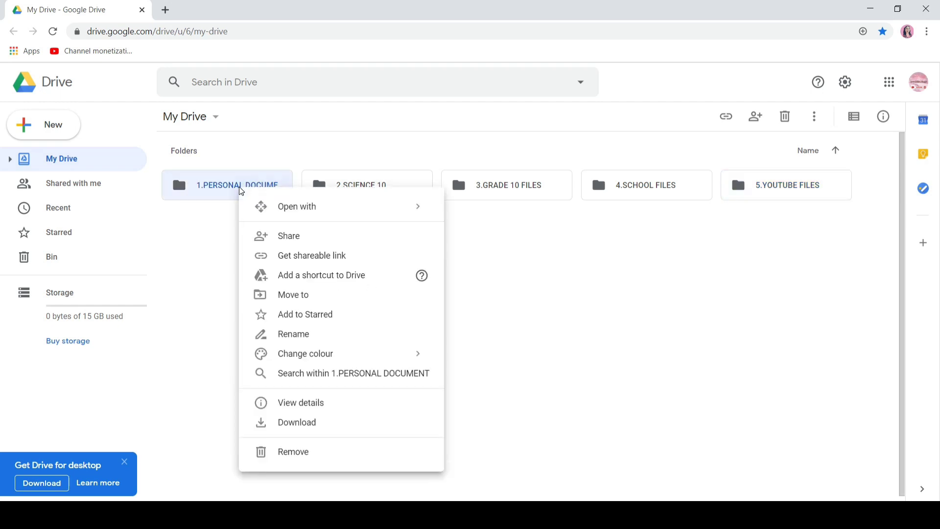
{"action": "mouse_move", "coordinate": [335, 355]}
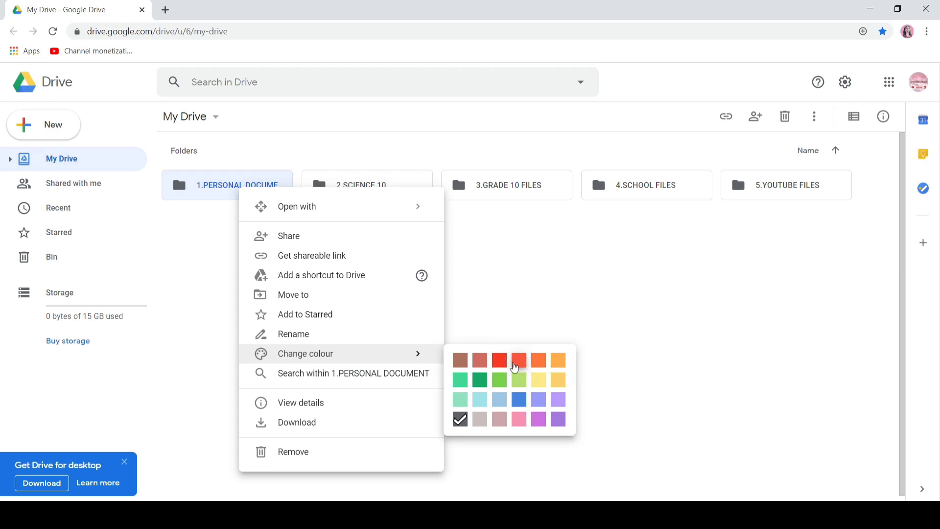
{"action": "left_click", "coordinate": [501, 365]}
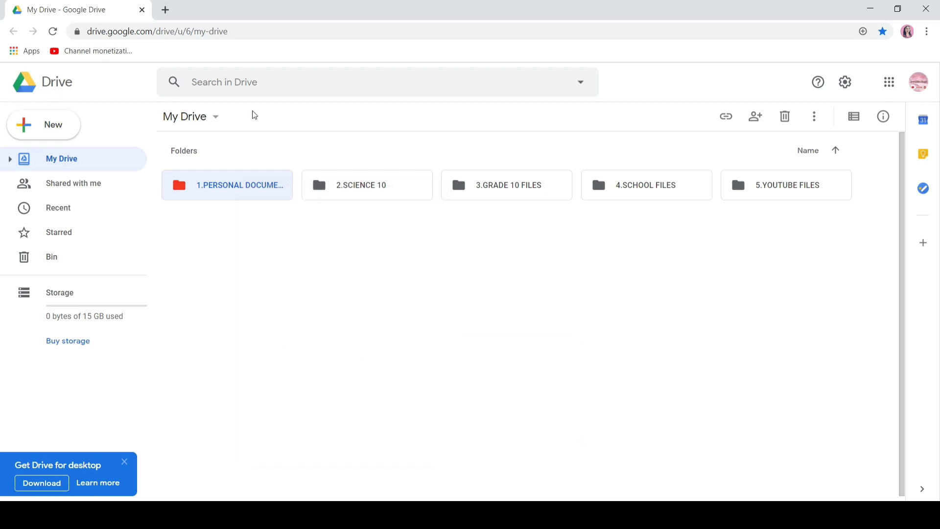
Change the colour of the 2.SCIENCE 10 folder to the orange shade Autumn leaves
{"action": "right_click", "coordinate": [358, 188]}
{"action": "mouse_move", "coordinate": [468, 351]}
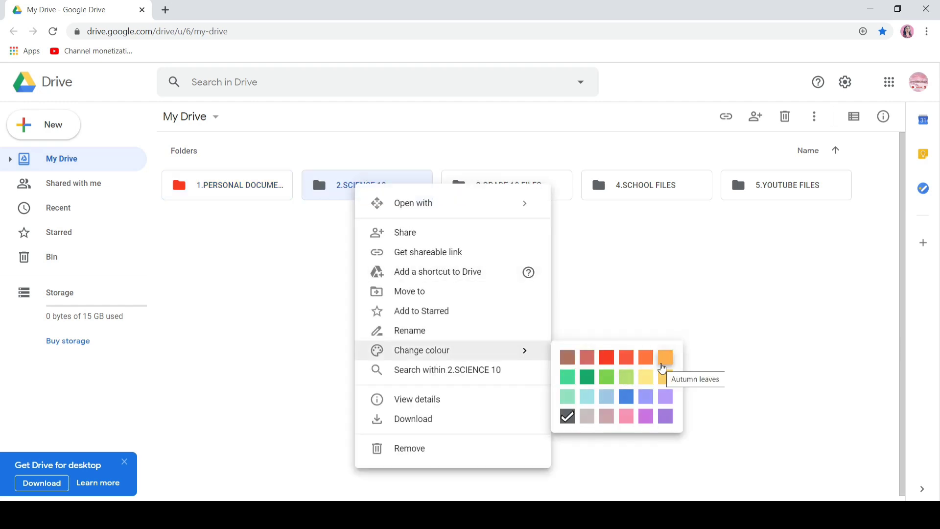
{"action": "left_click", "coordinate": [664, 363]}
Change the colour of the 3.GRADE 10 FILES folder to blue
{"action": "right_click", "coordinate": [518, 199]}
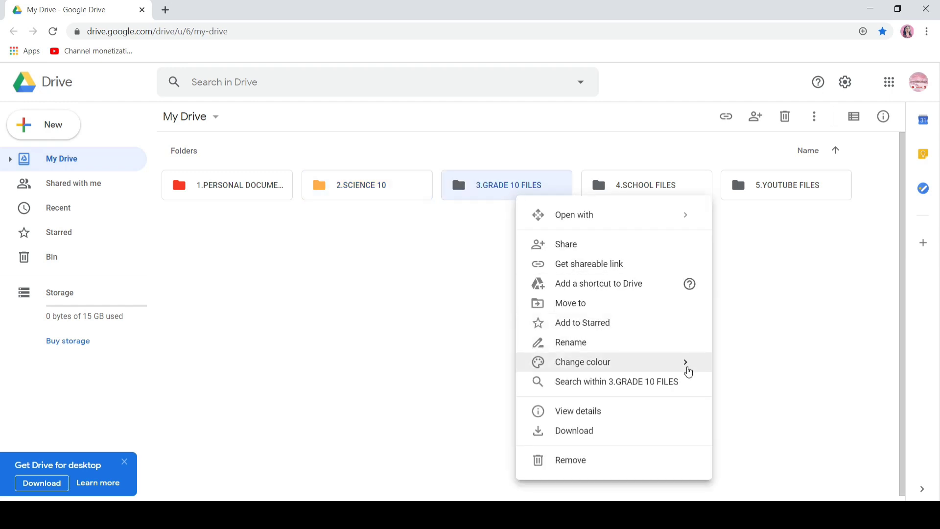
{"action": "mouse_move", "coordinate": [684, 363]}
{"action": "left_click", "coordinate": [788, 409]}
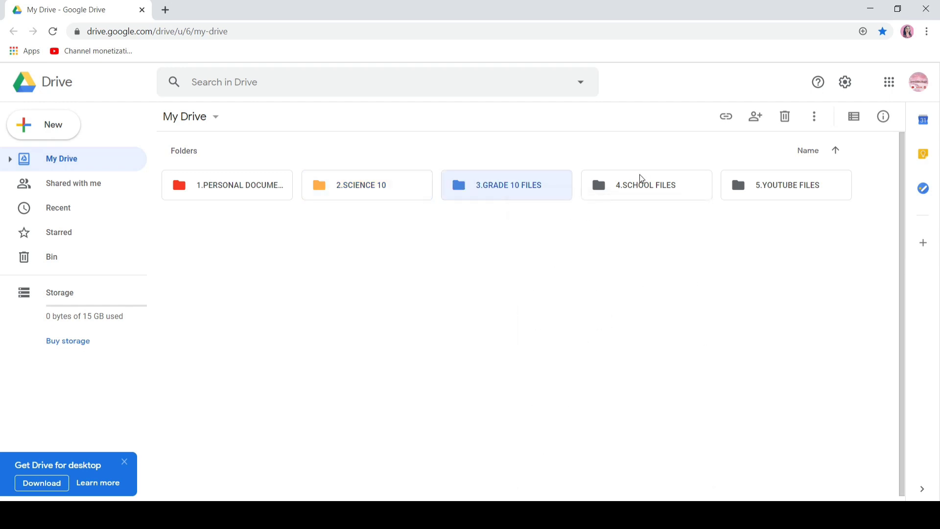
Change the colour of the 4.SCHOOL FILES folder to green and the 5.YOUTUBE FILES folder to pink
{"action": "right_click", "coordinate": [626, 184]}
{"action": "mouse_move", "coordinate": [683, 348]}
{"action": "left_click", "coordinate": [550, 377]}
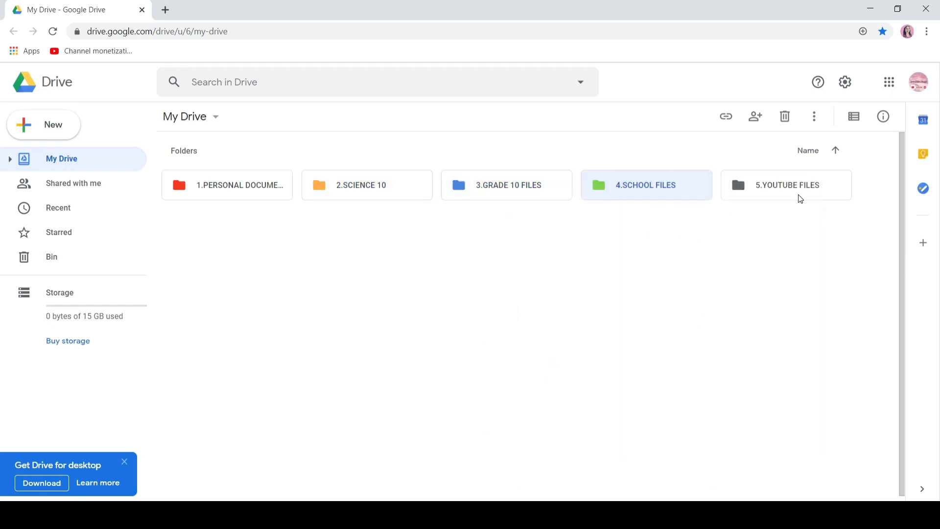
{"action": "right_click", "coordinate": [799, 197]}
{"action": "left_click", "coordinate": [872, 426]}
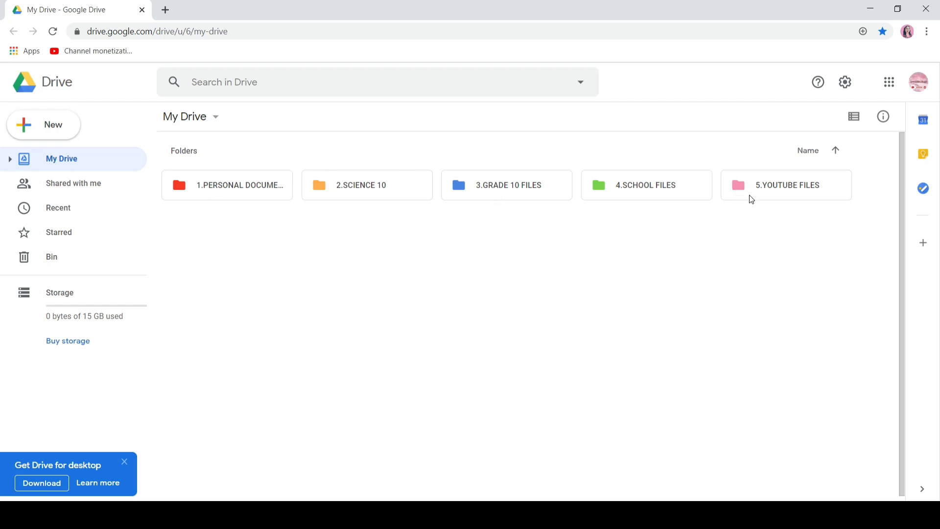
Create a folder named NOTES inside the 1.PERSONAL DOCUMENT folder
{"action": "double_click", "coordinate": [239, 186]}
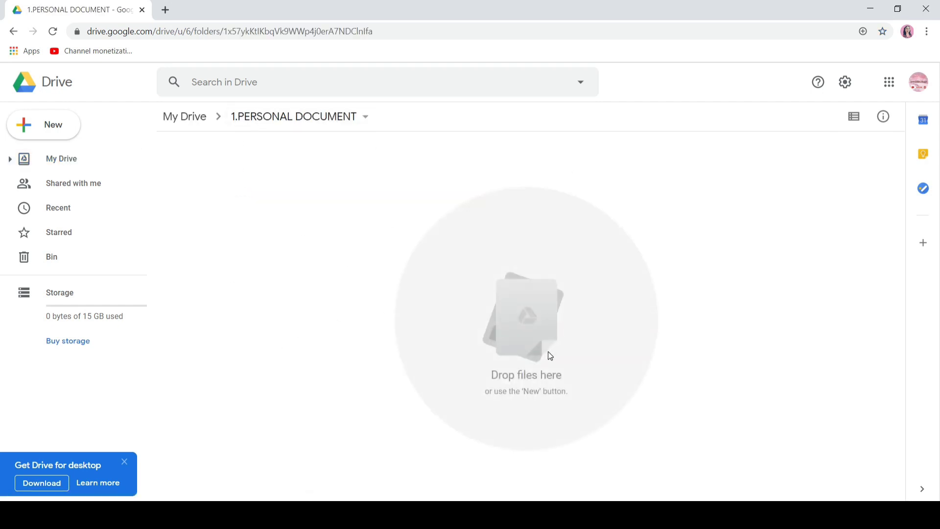
{"action": "left_click", "coordinate": [70, 129]}
{"action": "left_click", "coordinate": [68, 128]}
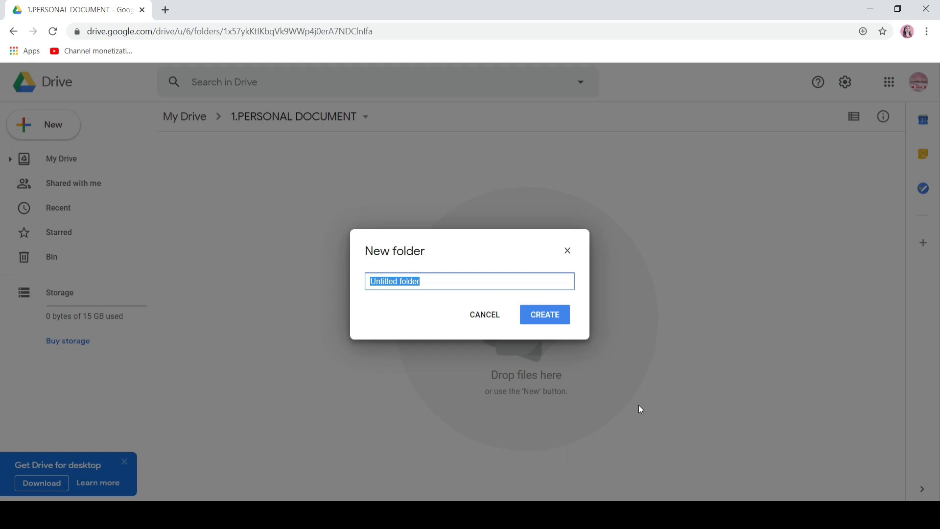
{"action": "type", "text": "NOTES"}
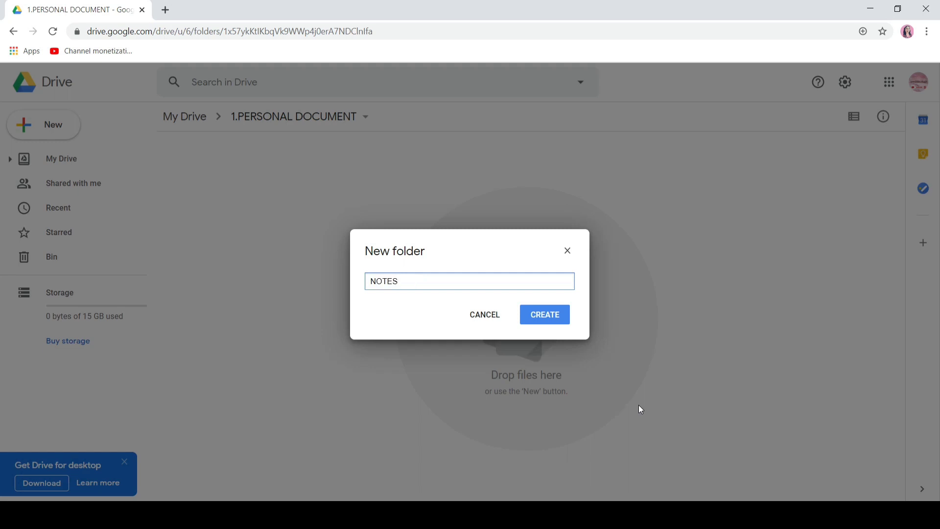
{"action": "left_click", "coordinate": [535, 320]}
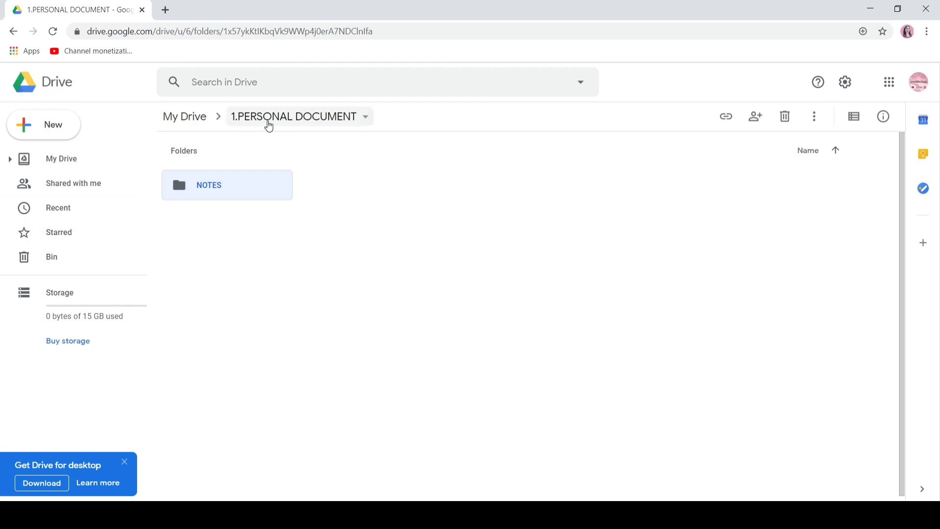
Create a second folder named CERTIFICATES inside the 1.PERSONAL DOCUMENT folder
{"action": "left_click", "coordinate": [37, 125]}
{"action": "left_click", "coordinate": [97, 128]}
{"action": "type", "text": "C"}
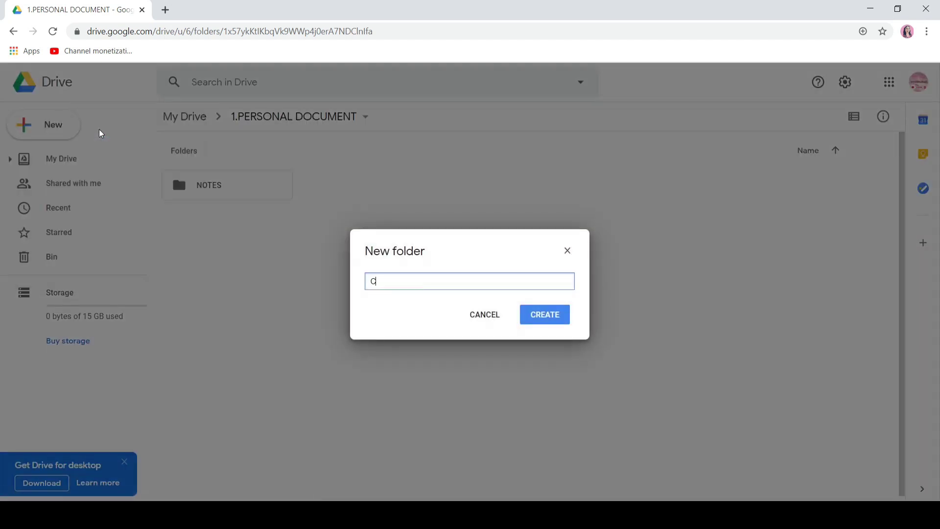
{"action": "type", "text": "ERTIFICATES"}
{"action": "left_click", "coordinate": [539, 324]}
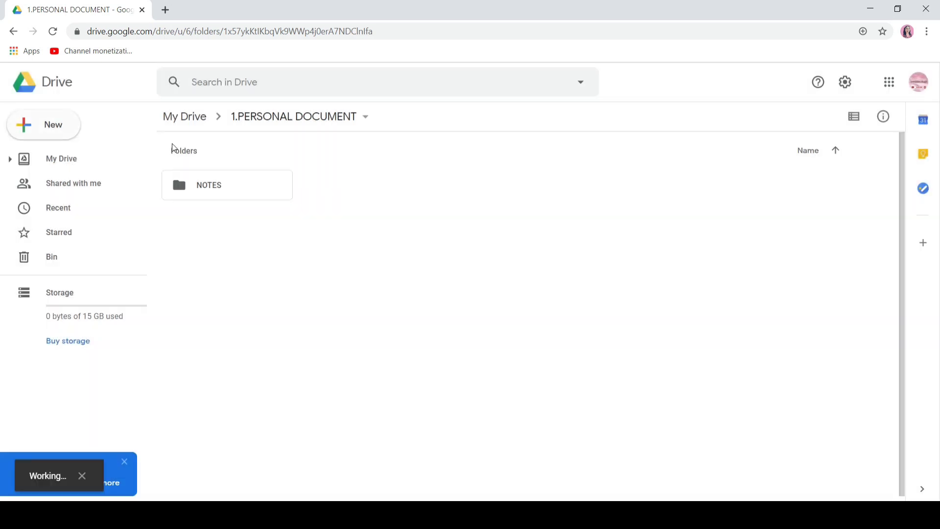
Create a third folder named OBSERVATIONS inside the 1.PERSONAL DOCUMENT folder
{"action": "left_click", "coordinate": [48, 126]}
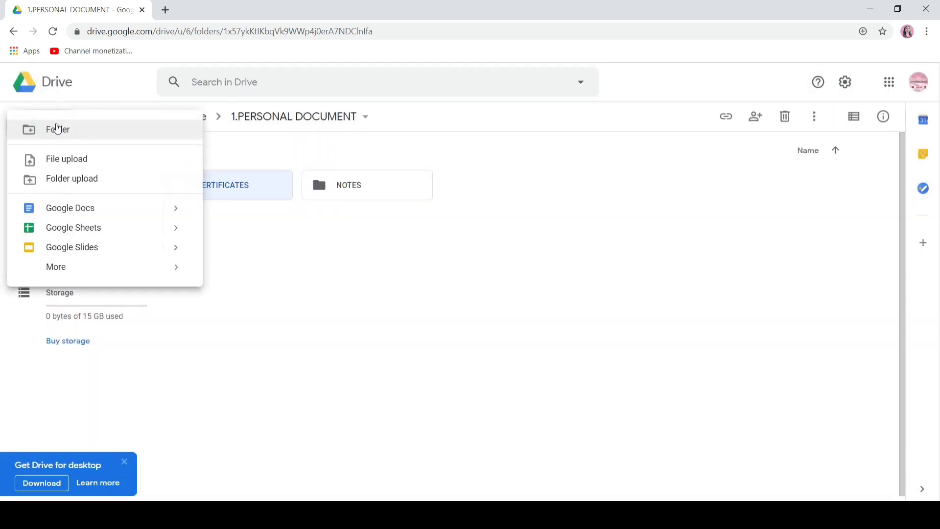
{"action": "left_click", "coordinate": [58, 127]}
{"action": "type", "text": "OBSERVATIONS"}
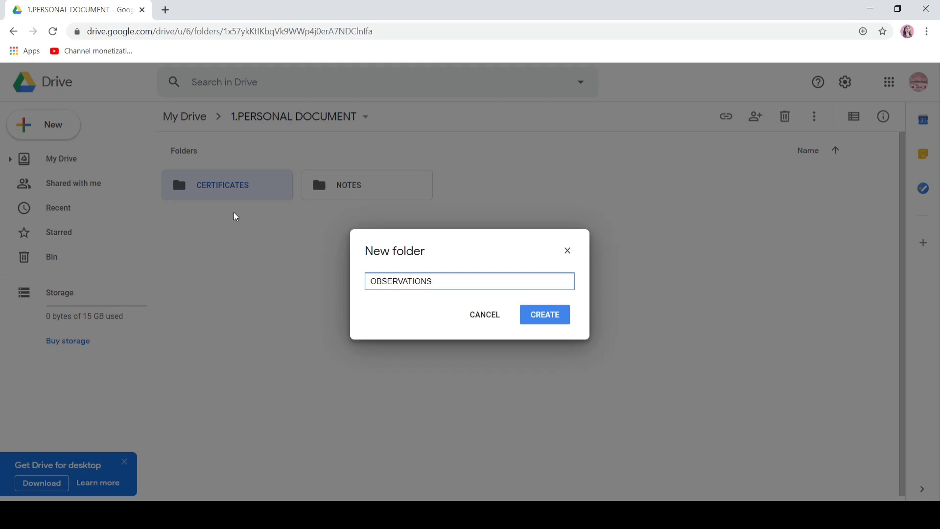
{"action": "left_click", "coordinate": [549, 318]}
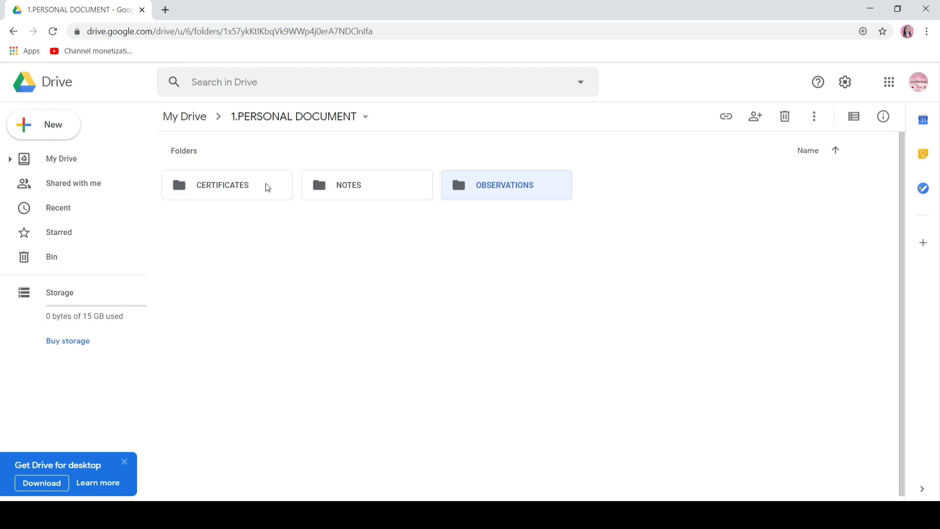
Change the colour of the CERTIFICATES, NOTES and OBSERVATIONS folders together to the red shade Fire engine
{"action": "key", "text": "ctrl+a"}
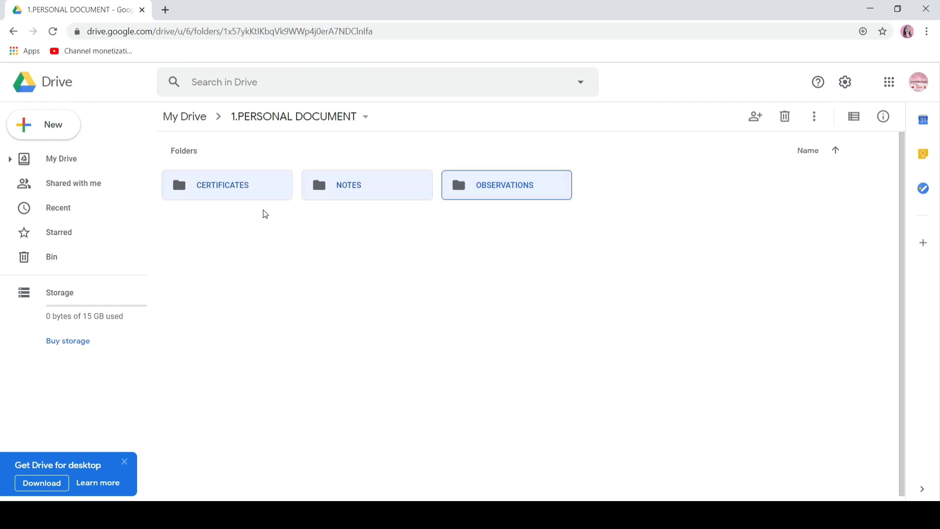
{"action": "left_click", "coordinate": [265, 213]}
{"action": "left_click_drag", "start_coordinate": [265, 212], "coordinate": [600, 180]}
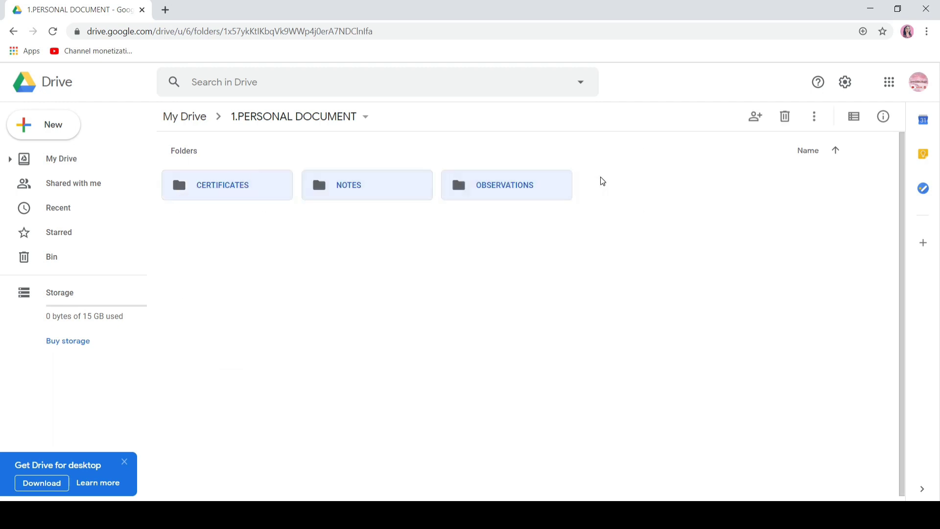
{"action": "right_click", "coordinate": [526, 184]}
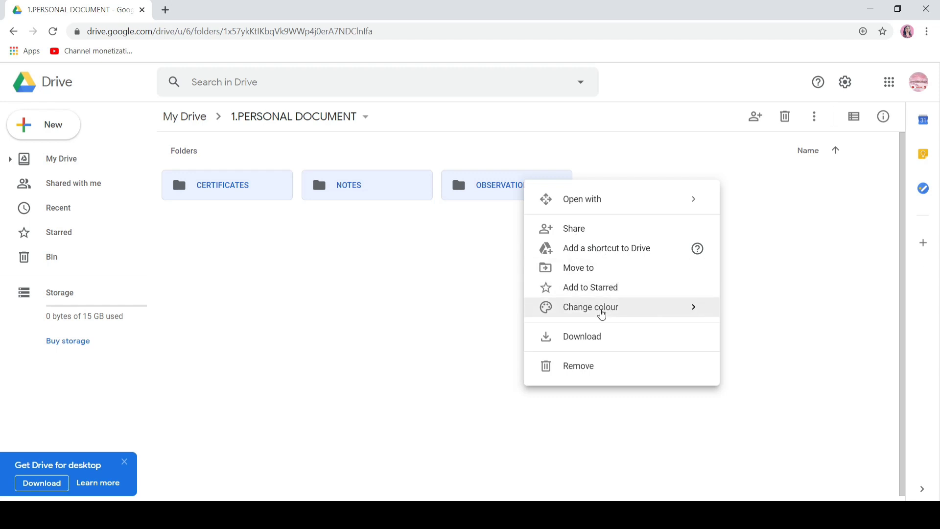
{"action": "mouse_move", "coordinate": [601, 312]}
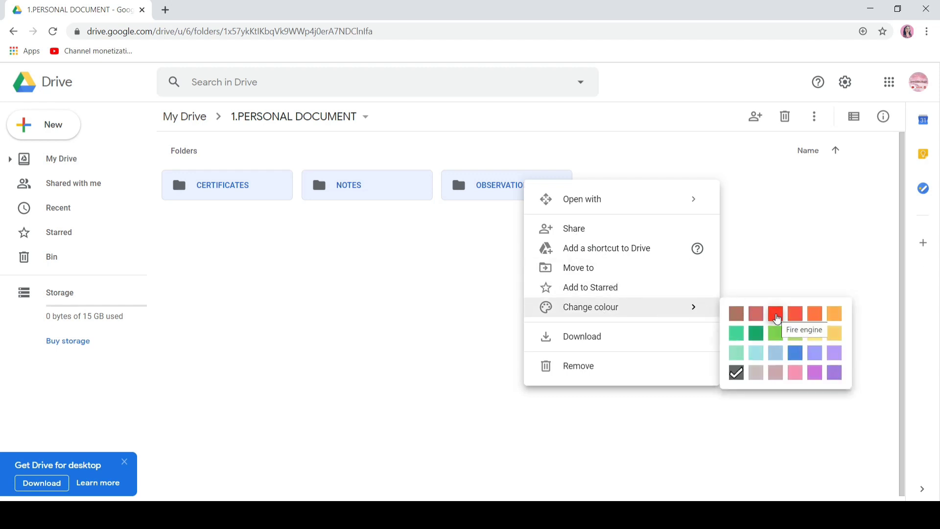
{"action": "left_click", "coordinate": [776, 314]}
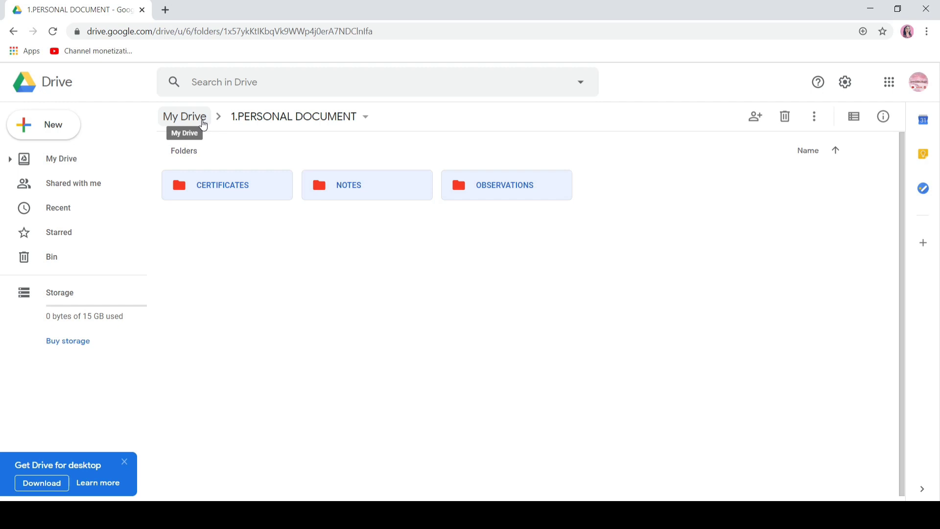
Upload DLP 1 into the 2.SCIENCE 10 folder from D: DOCUMENTS FROM MY REDLAPTOP > SCHOOL FILES > DLP > 1ST QUARTER > DLP 1ST
{"action": "left_click", "coordinate": [65, 159]}
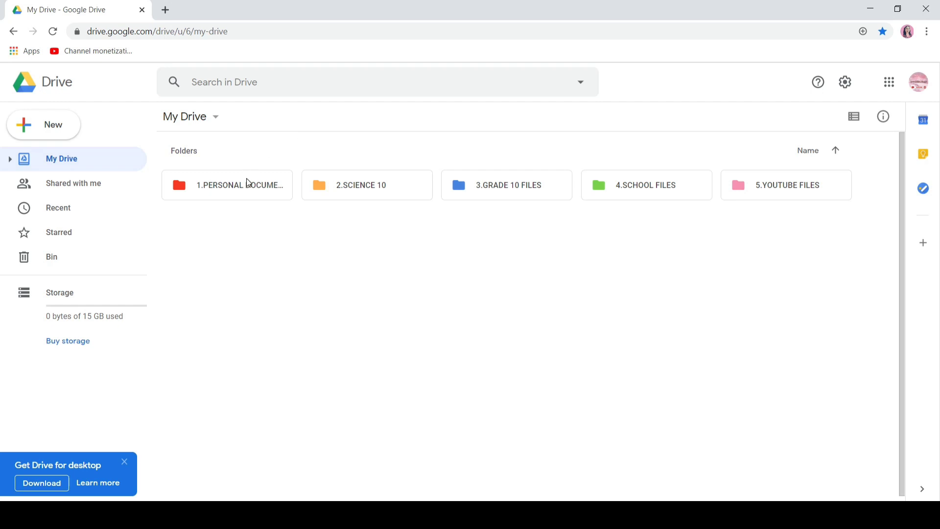
{"action": "double_click", "coordinate": [338, 191]}
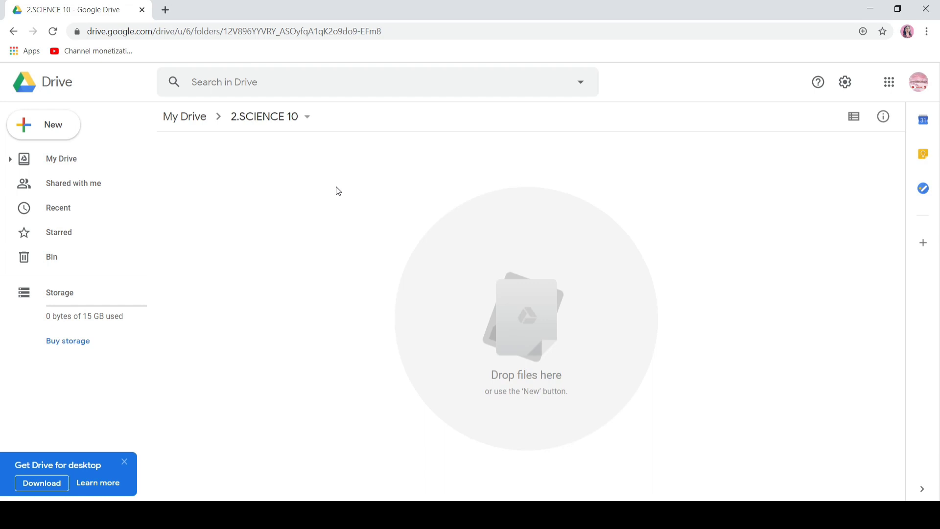
{"action": "left_click", "coordinate": [26, 126]}
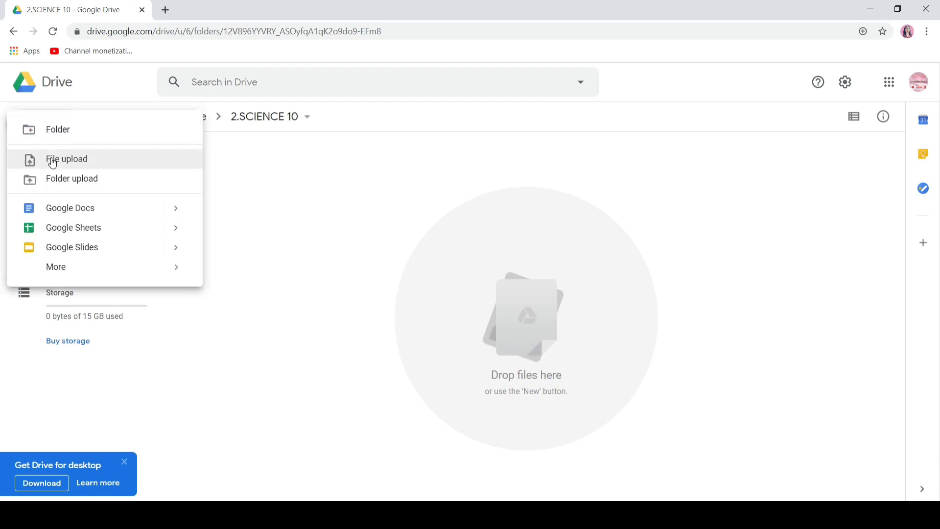
{"action": "left_click", "coordinate": [103, 164]}
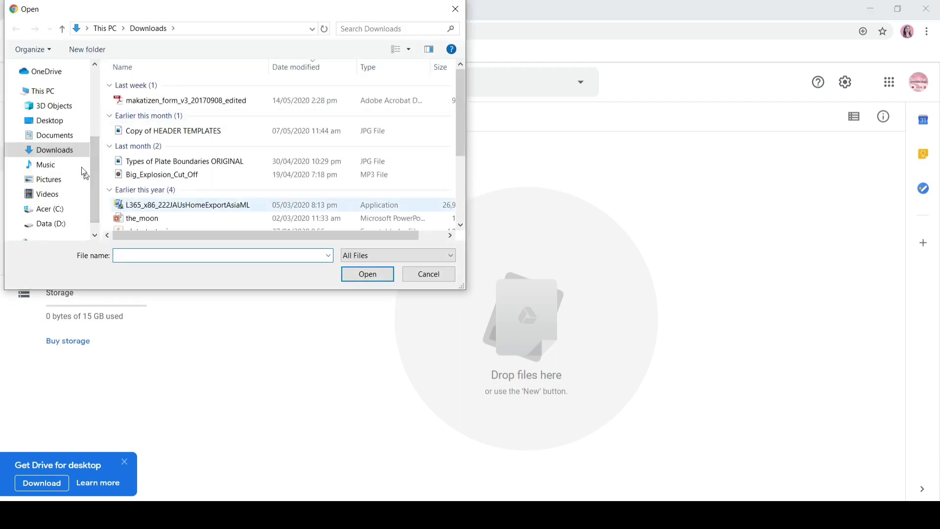
{"action": "left_click", "coordinate": [44, 223]}
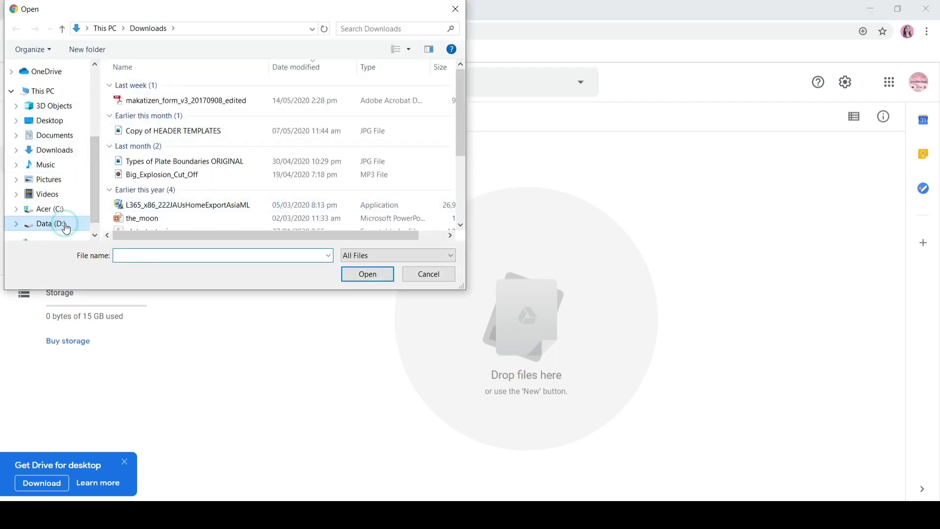
{"action": "double_click", "coordinate": [215, 98]}
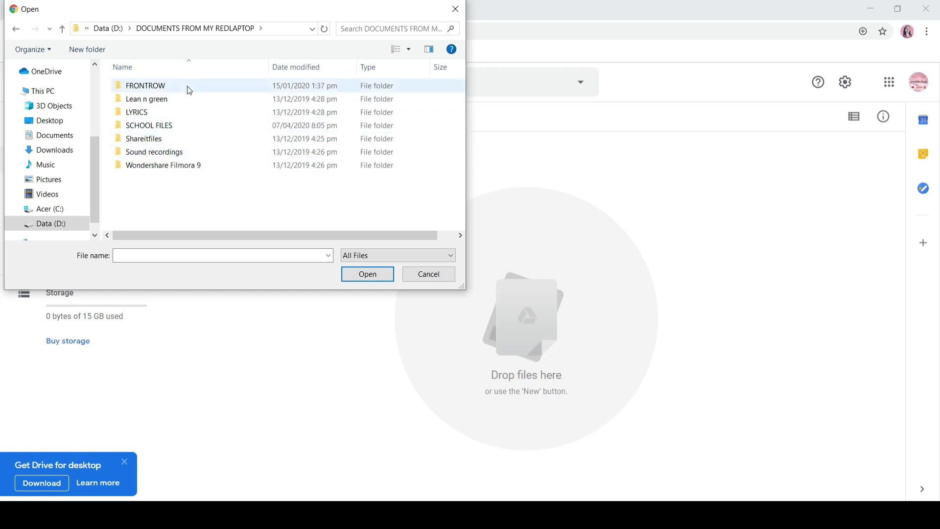
{"action": "double_click", "coordinate": [187, 128]}
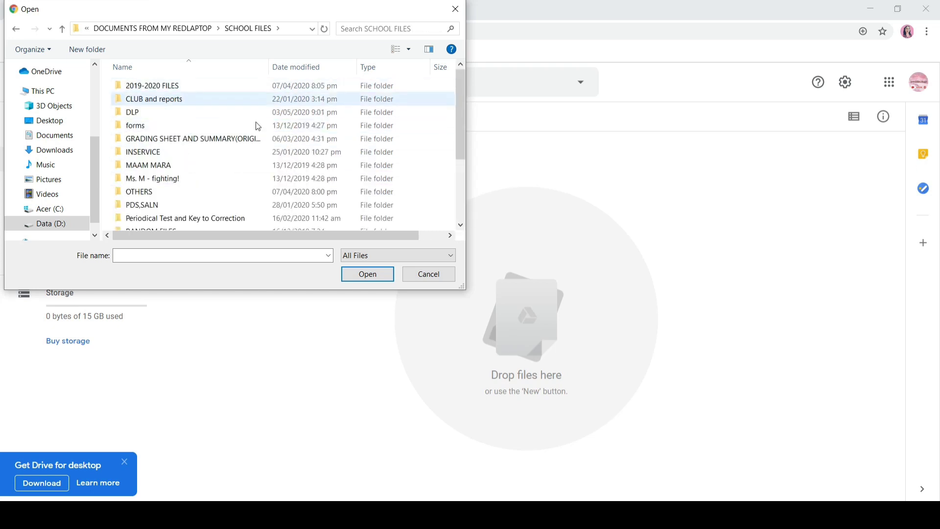
{"action": "double_click", "coordinate": [215, 114]}
{"action": "double_click", "coordinate": [230, 86]}
{"action": "double_click", "coordinate": [201, 99]}
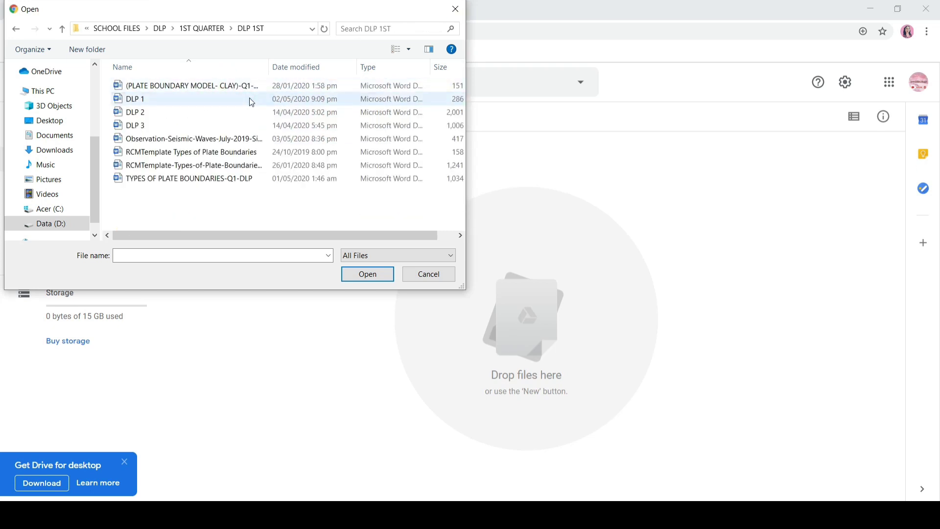
{"action": "left_click", "coordinate": [250, 99]}
{"action": "left_click", "coordinate": [371, 273]}
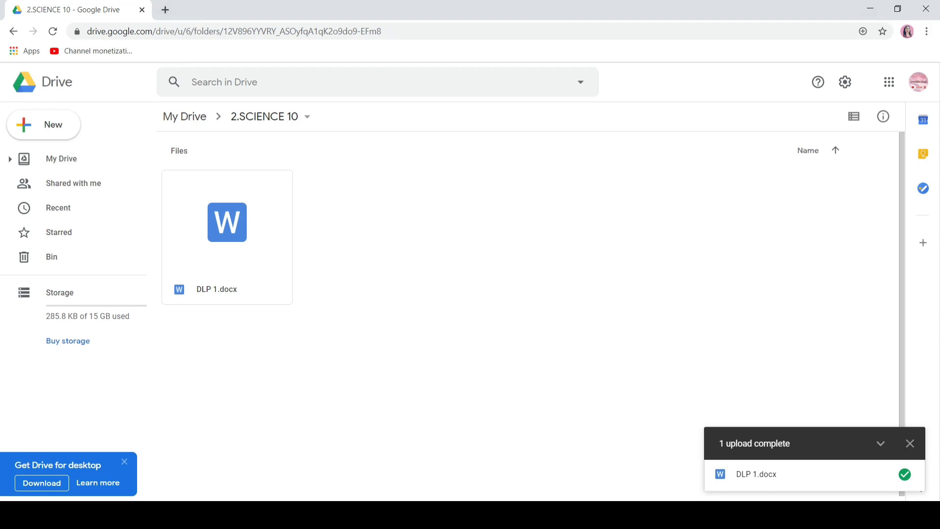
Open the DLP 1ST folder in File Explorer beside the browser and drop DLP 2 from it into the 2.SCIENCE 10 folder
{"action": "key", "text": "super+e"}
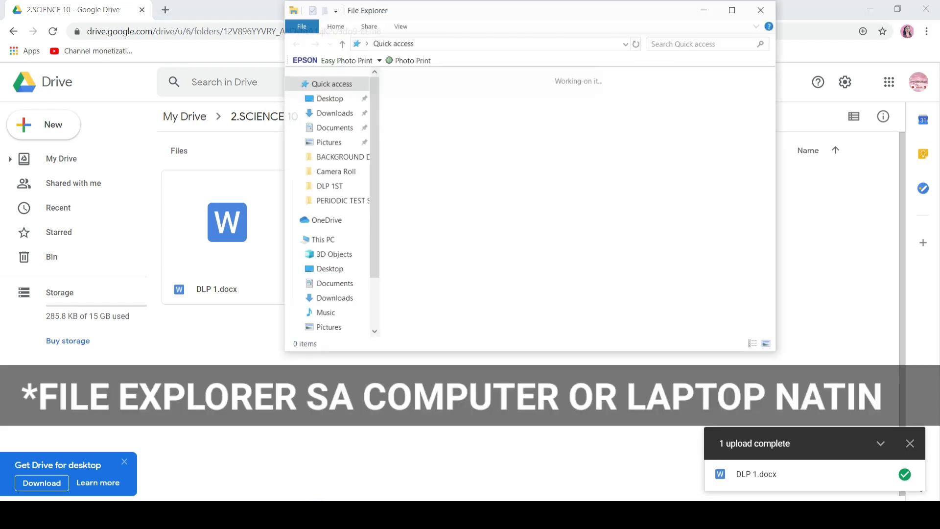
{"action": "left_click_drag", "start_coordinate": [283, 345], "coordinate": [429, 250]}
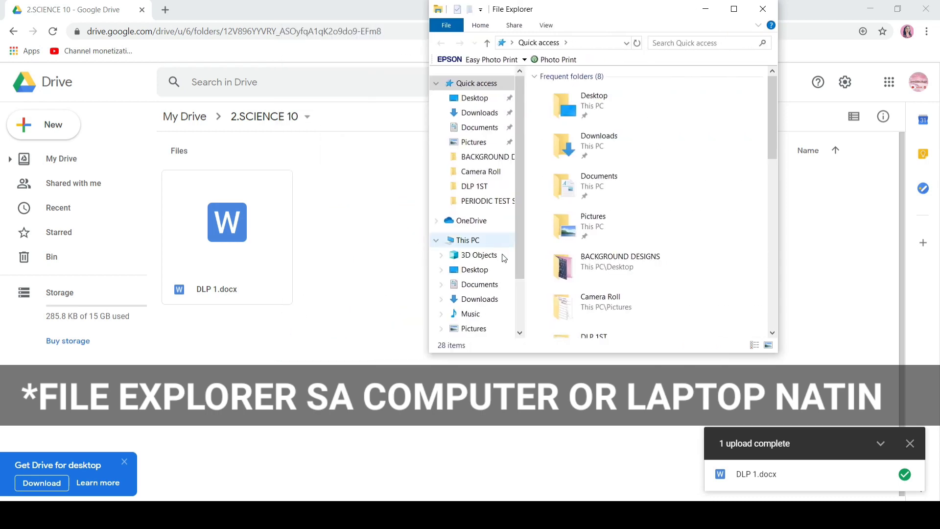
{"action": "left_click", "coordinate": [482, 188]}
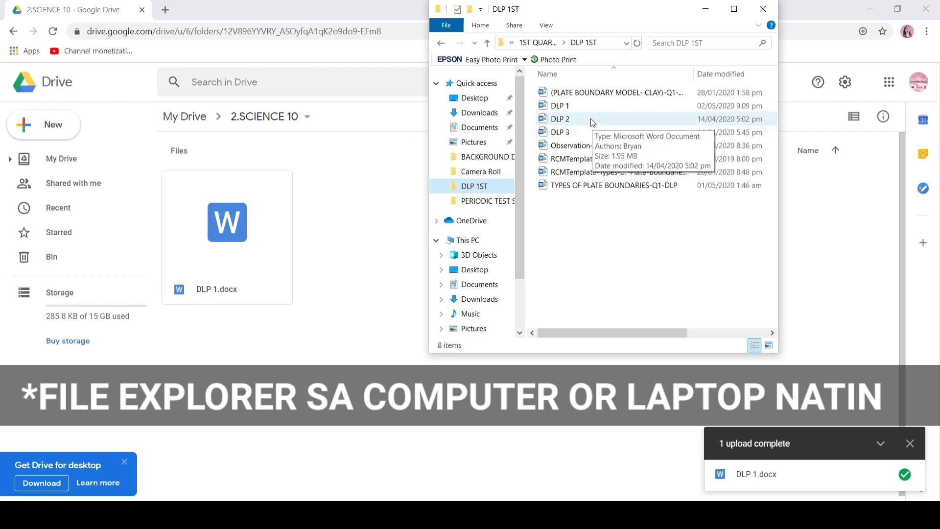
{"action": "left_click_drag", "start_coordinate": [592, 121], "coordinate": [371, 265]}
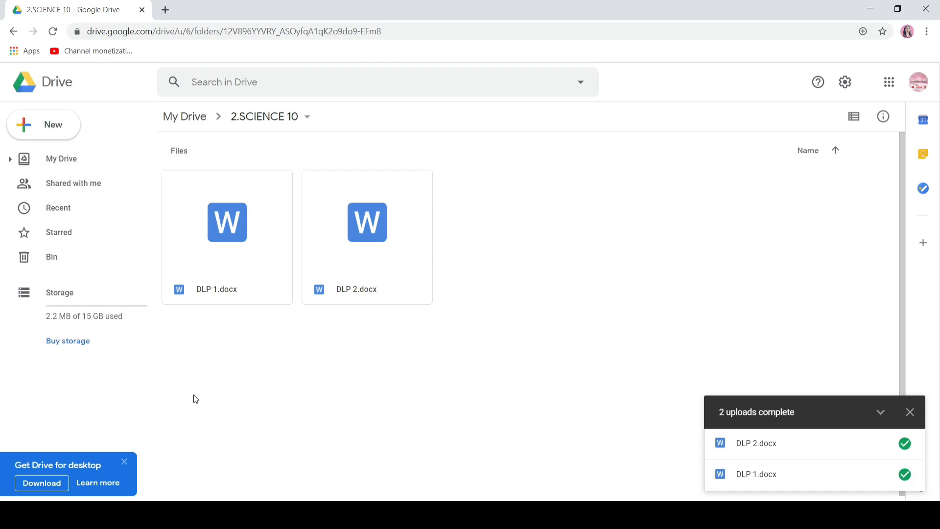
Return to the My Drive root and upload the DLP 3 document from the DLP 1ST folder there
{"action": "left_click", "coordinate": [52, 156]}
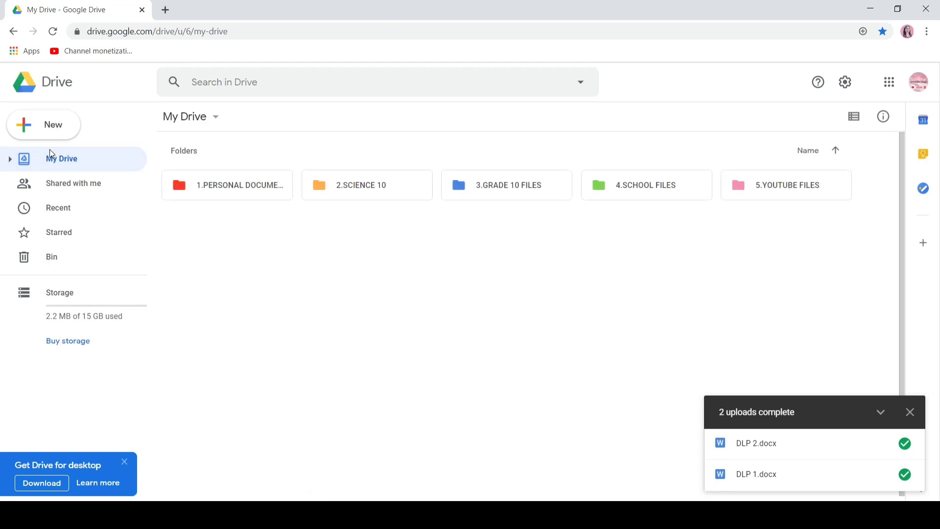
{"action": "left_click", "coordinate": [44, 125]}
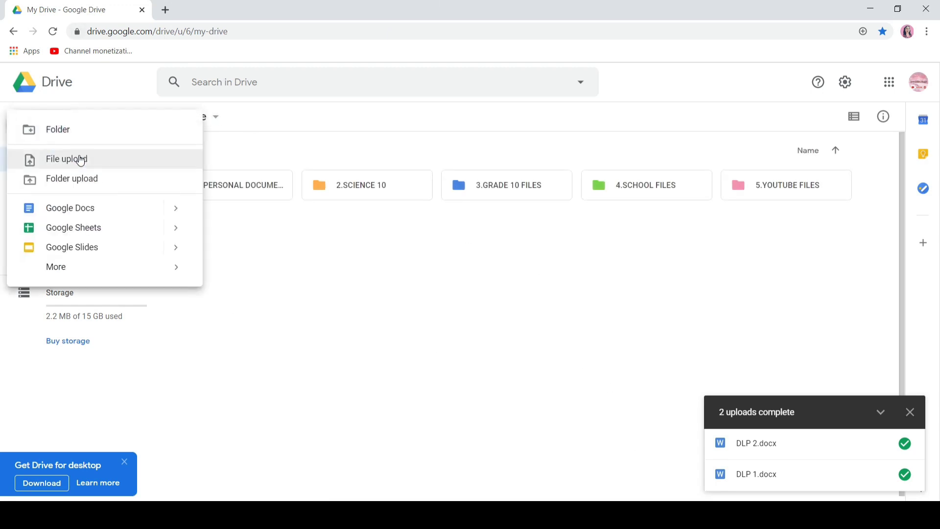
{"action": "left_click", "coordinate": [81, 161]}
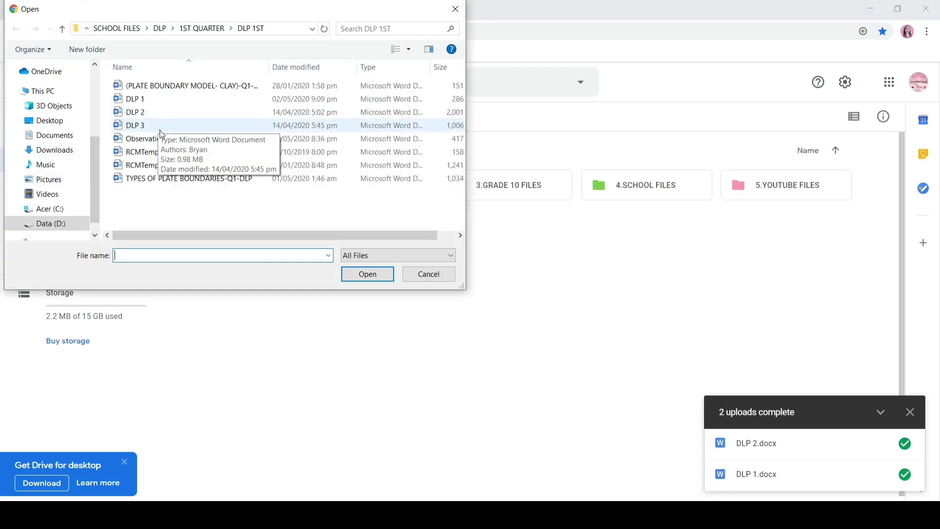
{"action": "left_click", "coordinate": [147, 124]}
{"action": "left_click", "coordinate": [362, 274]}
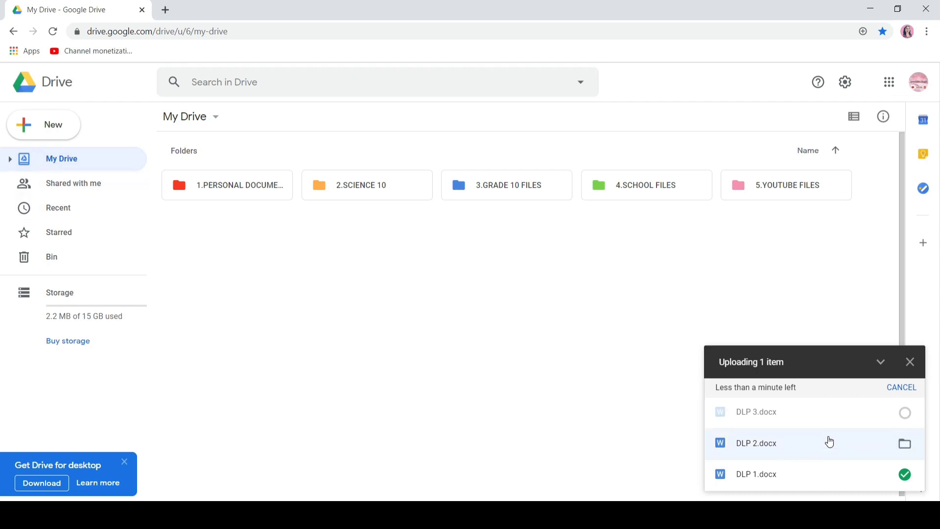
Upload the (PLATE BOUNDARY MODEL- CLAY)-Q1 document from the DLP 1ST folder to the My Drive root
{"action": "left_click", "coordinate": [47, 125]}
{"action": "left_click", "coordinate": [74, 158]}
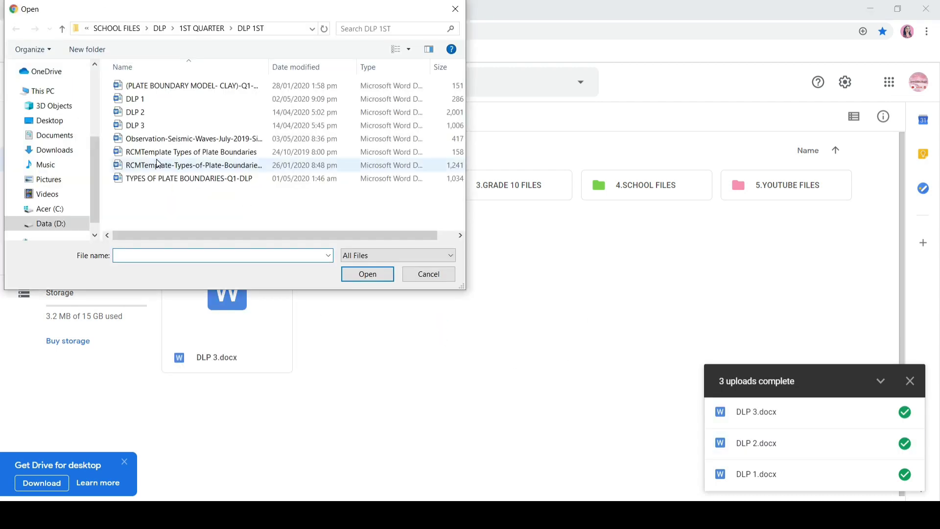
{"action": "left_click", "coordinate": [186, 85]}
{"action": "left_click", "coordinate": [377, 278]}
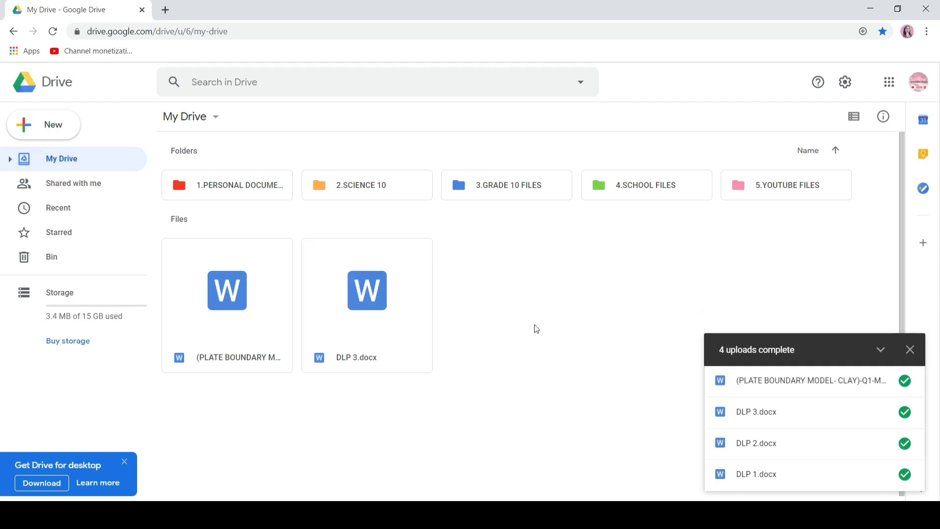
Move the (PLATE BOUNDARY MODEL- CLAY)-Q1 document from My Drive into the ACTIVITY SHEETS folder inside 2.SCIENCE 10
{"action": "left_click", "coordinate": [213, 367]}
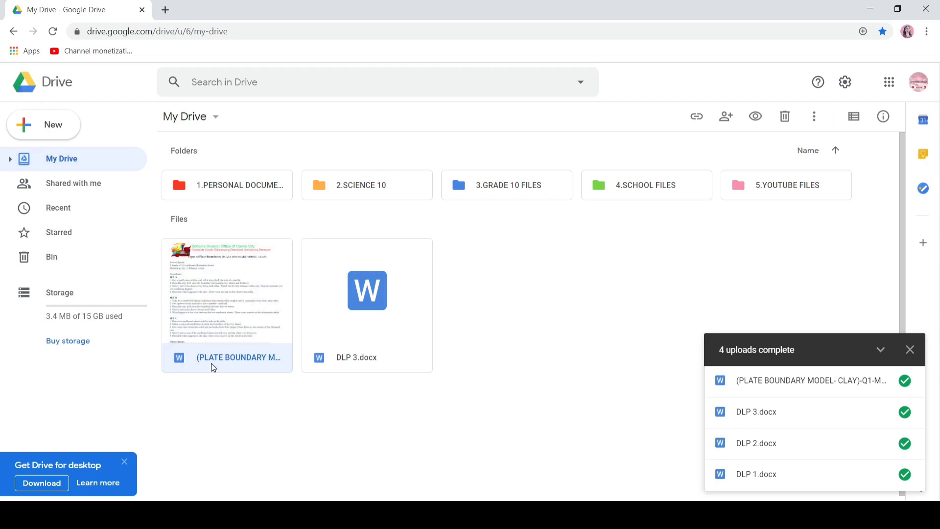
{"action": "right_click", "coordinate": [234, 302]}
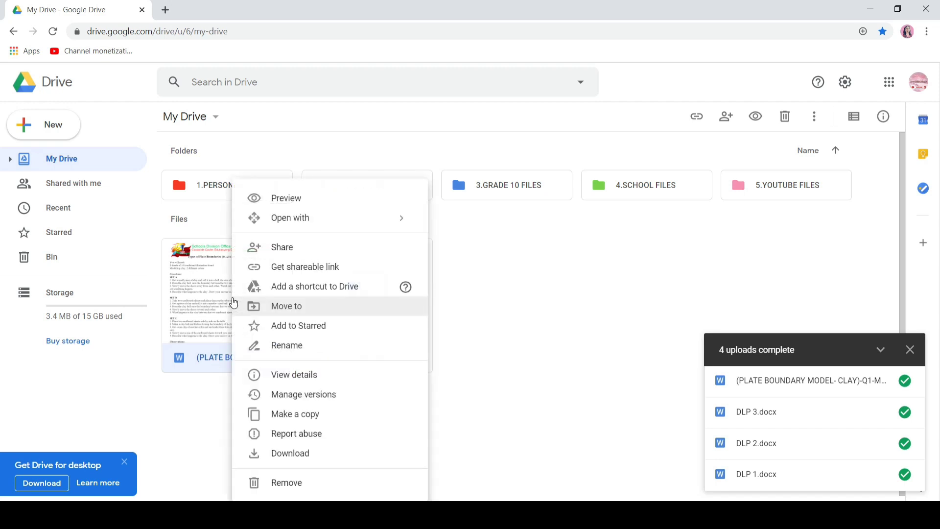
{"action": "left_click", "coordinate": [289, 307]}
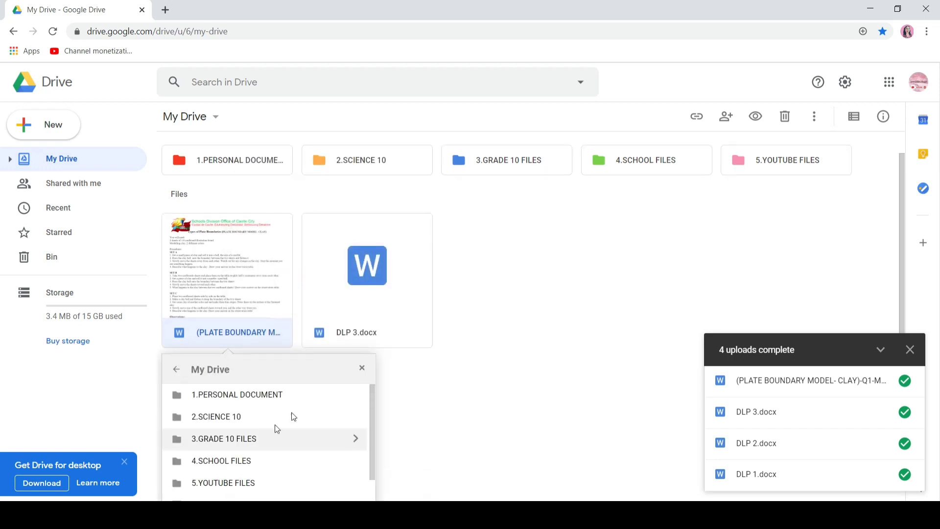
{"action": "left_click", "coordinate": [298, 424]}
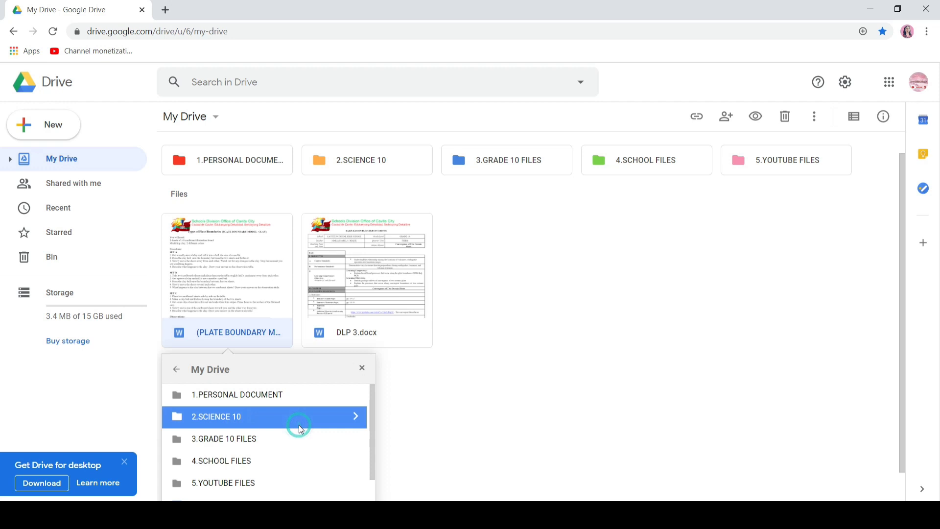
{"action": "double_click", "coordinate": [274, 412]}
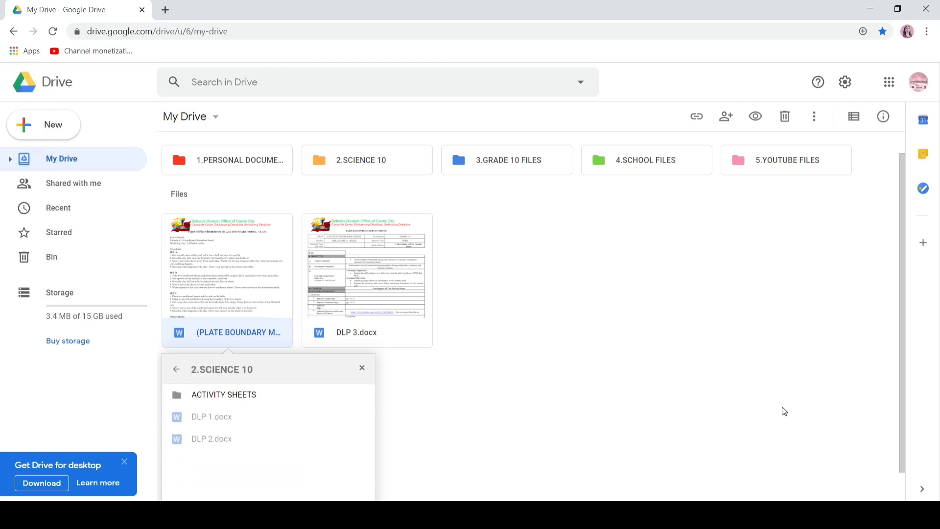
{"action": "left_click", "coordinate": [332, 443]}
{"action": "key", "text": "Up"}
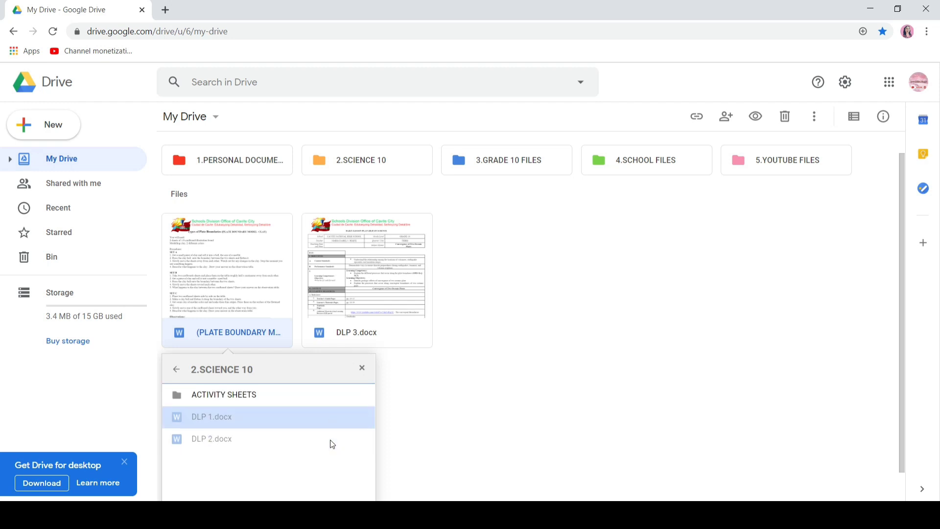
{"action": "key", "text": "Up"}
{"action": "key", "text": "Return"}
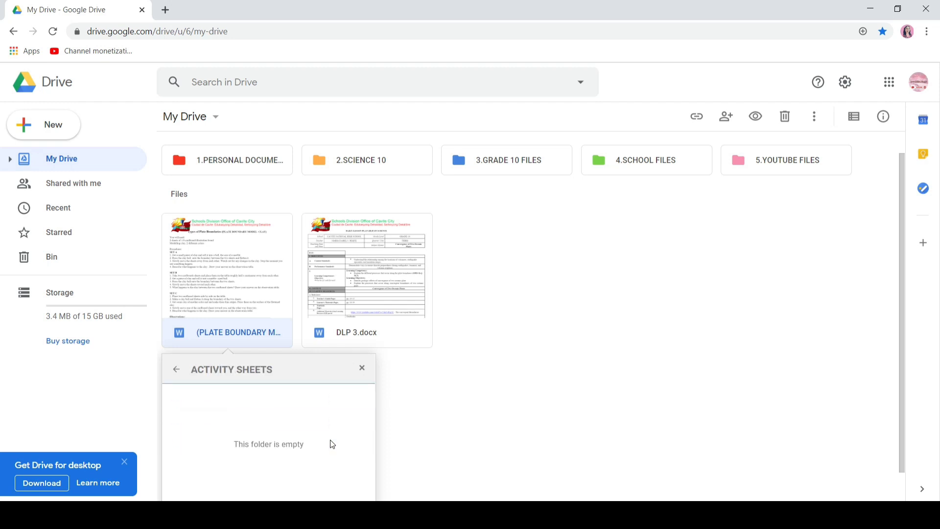
{"action": "scroll", "coordinate": [332, 444], "scroll_direction": "down", "scroll_amount": 1}
{"action": "left_click", "coordinate": [329, 490]}
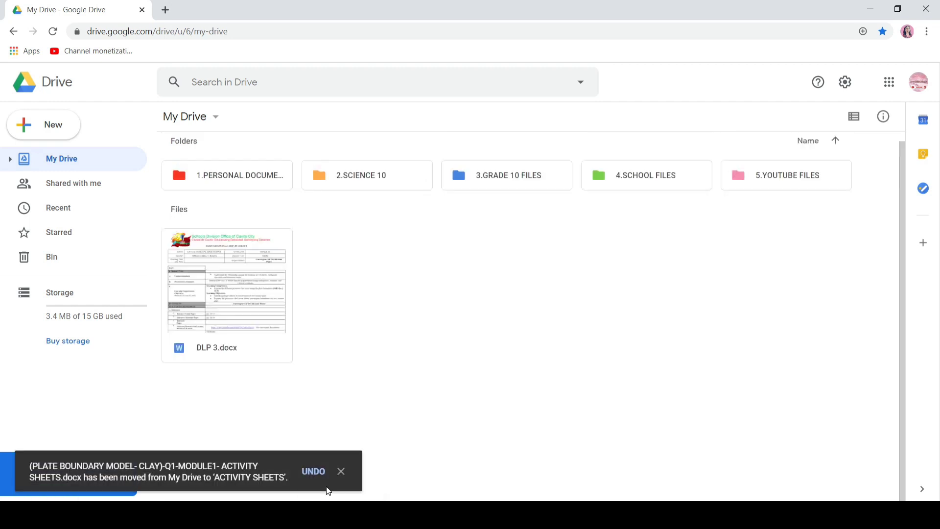
Open the ACTIVITY SHEETS folder inside 2.SCIENCE 10 to check the moved document, and return to My Drive
{"action": "double_click", "coordinate": [387, 171]}
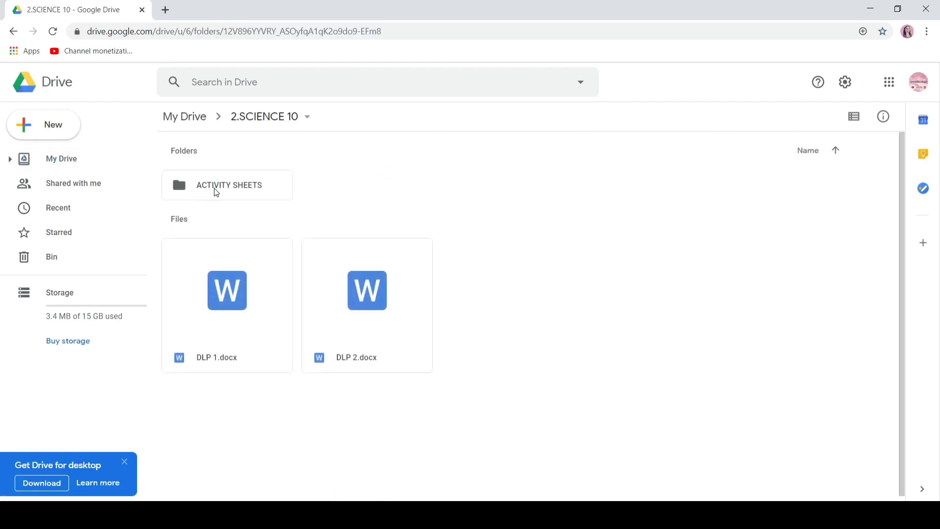
{"action": "double_click", "coordinate": [214, 188]}
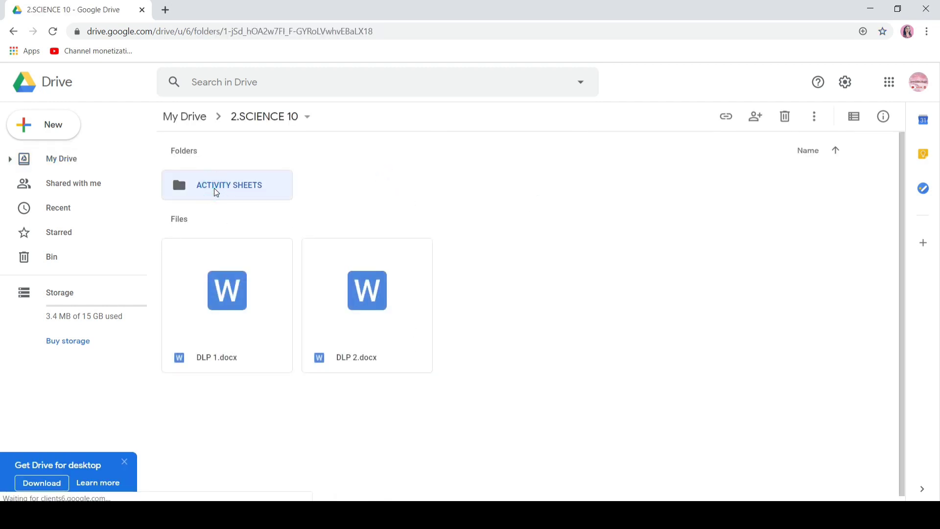
{"action": "left_click", "coordinate": [63, 158]}
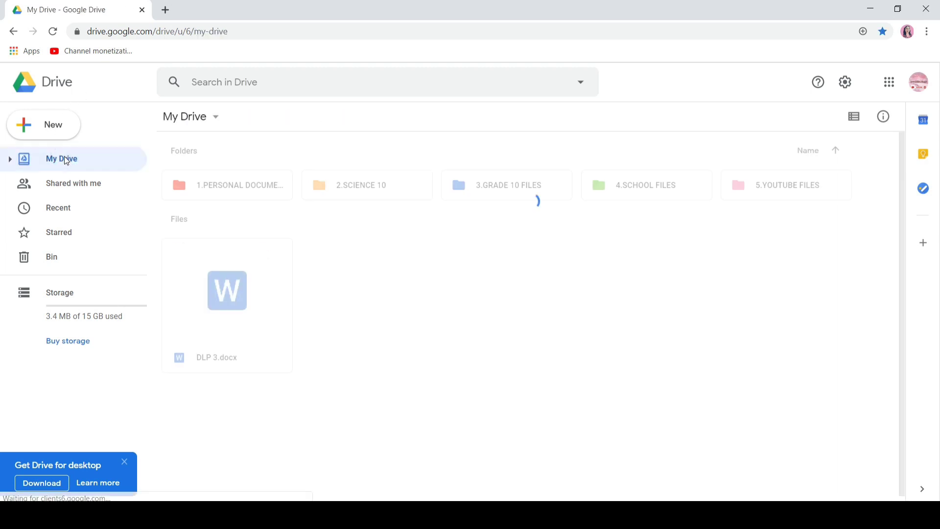
Move the DLP 3 document from My Drive into the 3.GRADE 10 FILES folder
{"action": "right_click", "coordinate": [253, 305]}
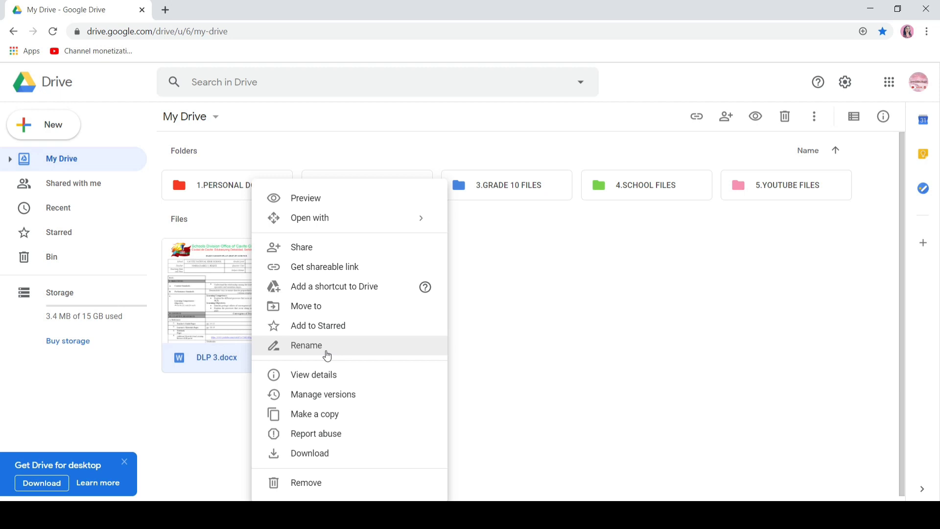
{"action": "left_click", "coordinate": [358, 305]}
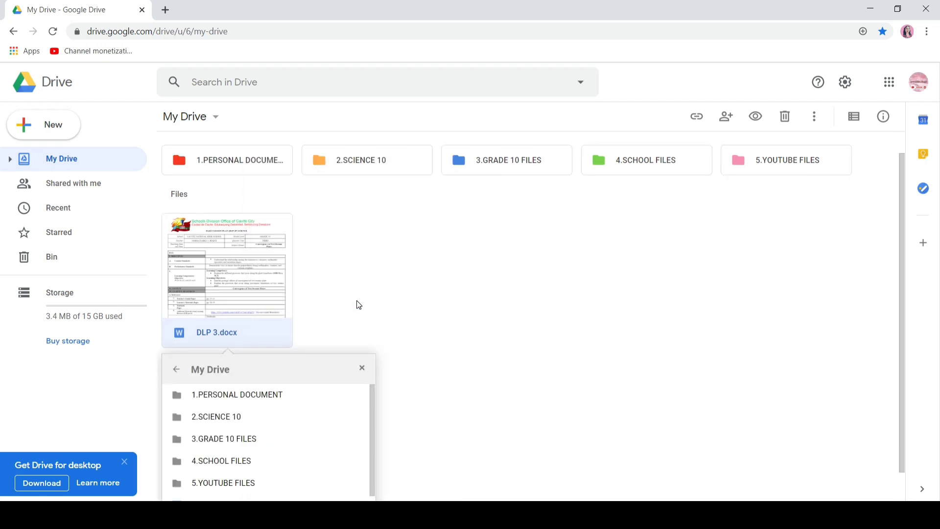
{"action": "left_click_drag", "start_coordinate": [371, 430], "coordinate": [373, 453]}
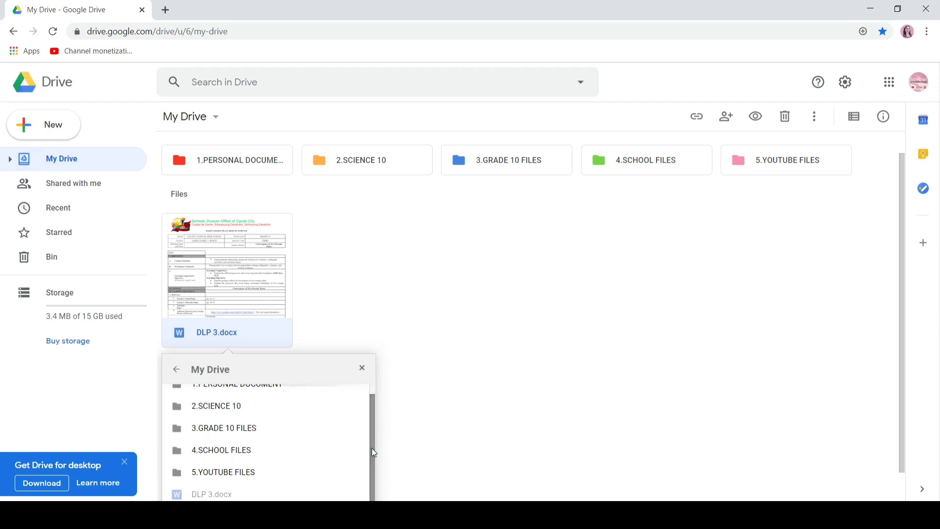
{"action": "left_click", "coordinate": [244, 433]}
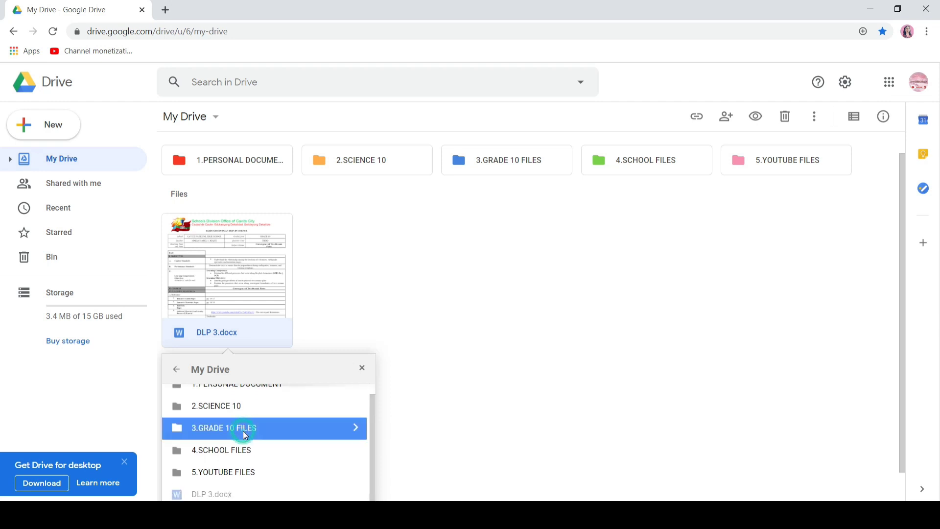
{"action": "double_click", "coordinate": [275, 428]}
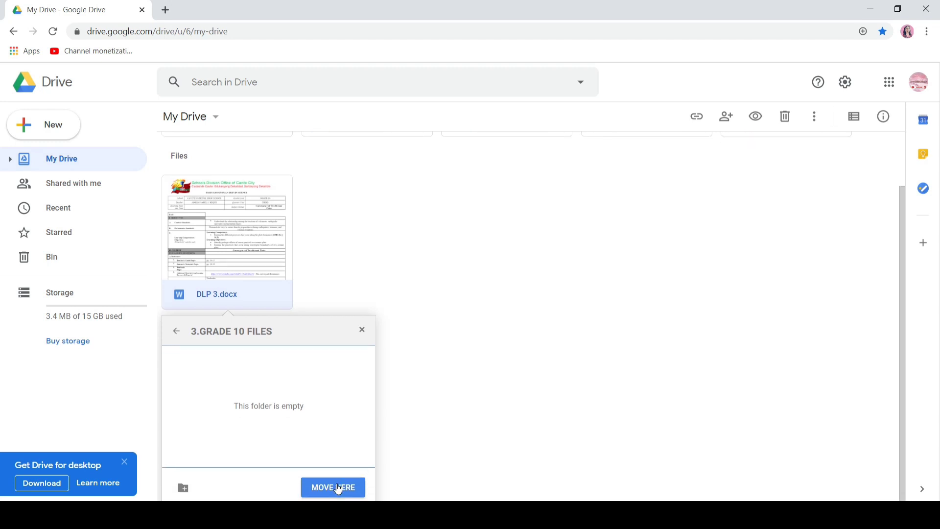
{"action": "left_click", "coordinate": [338, 488]}
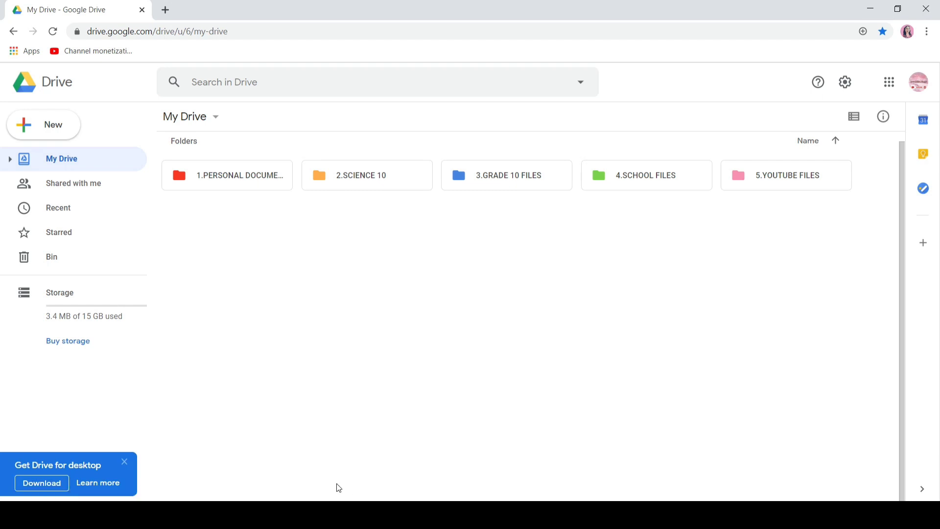
Add the DLP 1 document in the 2.SCIENCE 10 folder to Starred and open the Starred view
{"action": "left_click", "coordinate": [256, 184]}
{"action": "double_click", "coordinate": [334, 189]}
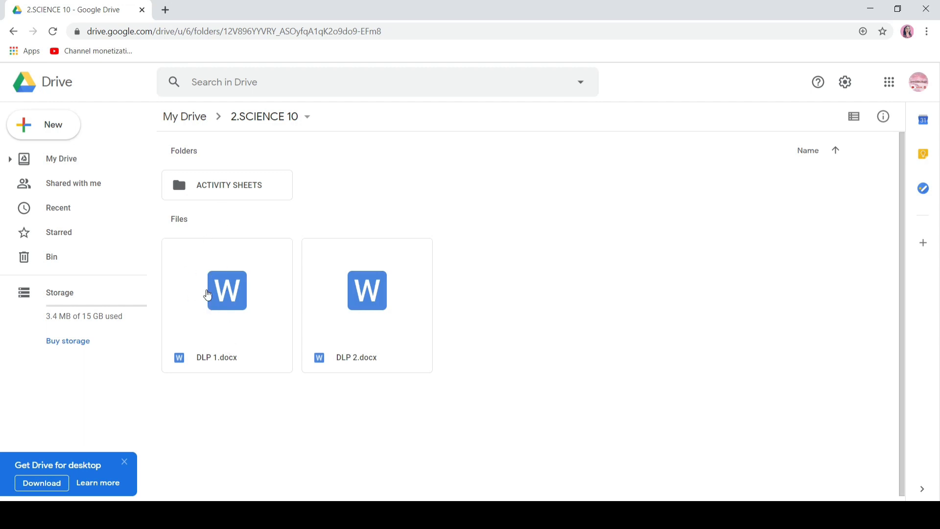
{"action": "right_click", "coordinate": [208, 294]}
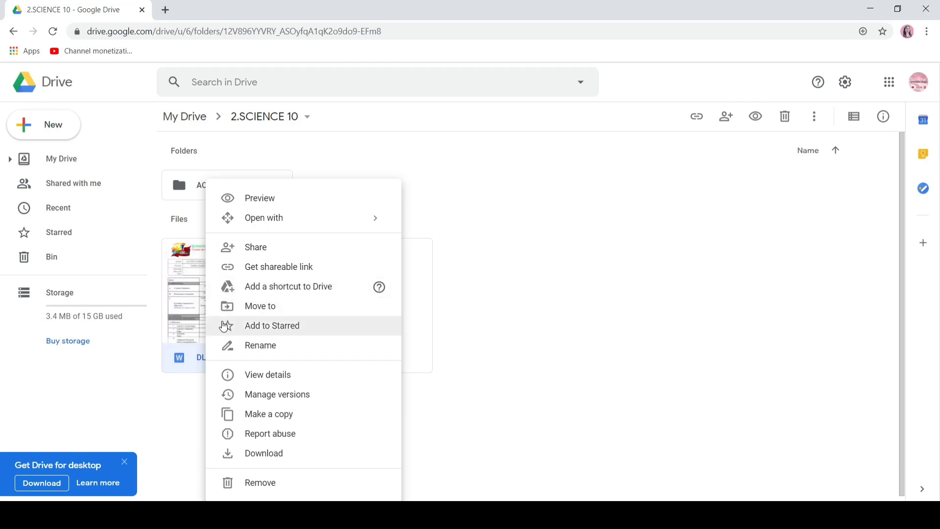
{"action": "left_click", "coordinate": [225, 325]}
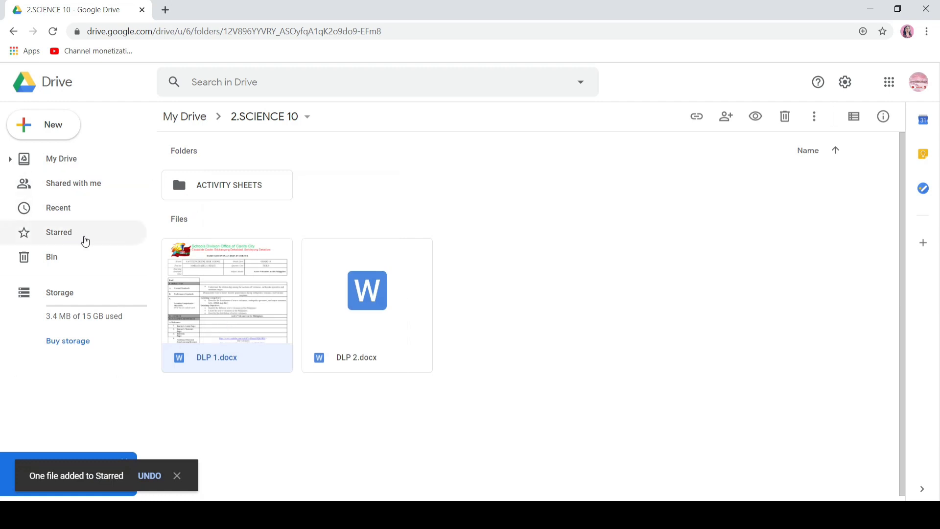
{"action": "left_click", "coordinate": [70, 240]}
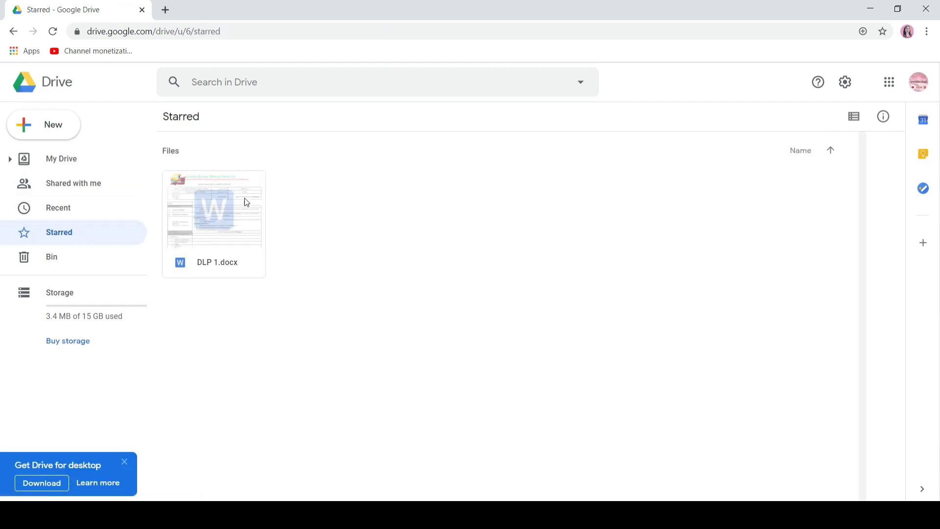